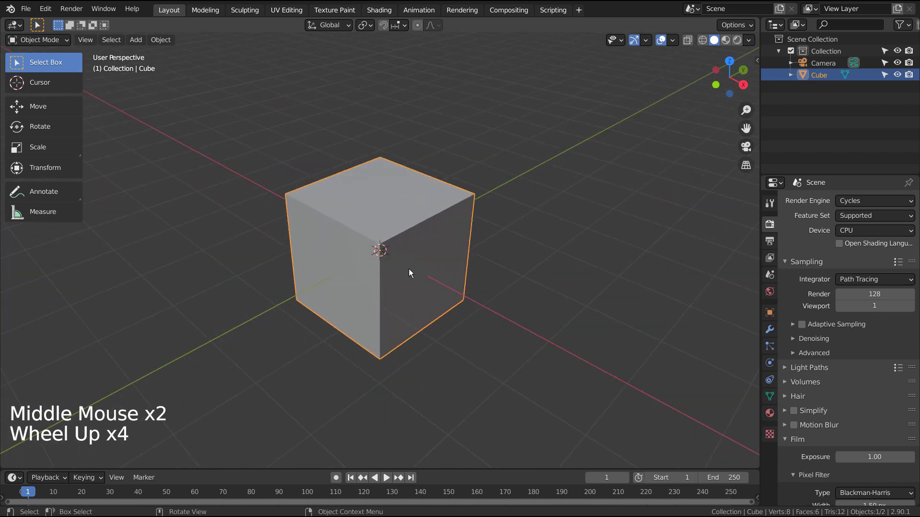
Step: Hide the default cube and turn on the 3D Cursor viewport overlay
{"action": "middle_click_drag", "start_coordinate": [420, 288], "coordinate": [435, 256]}
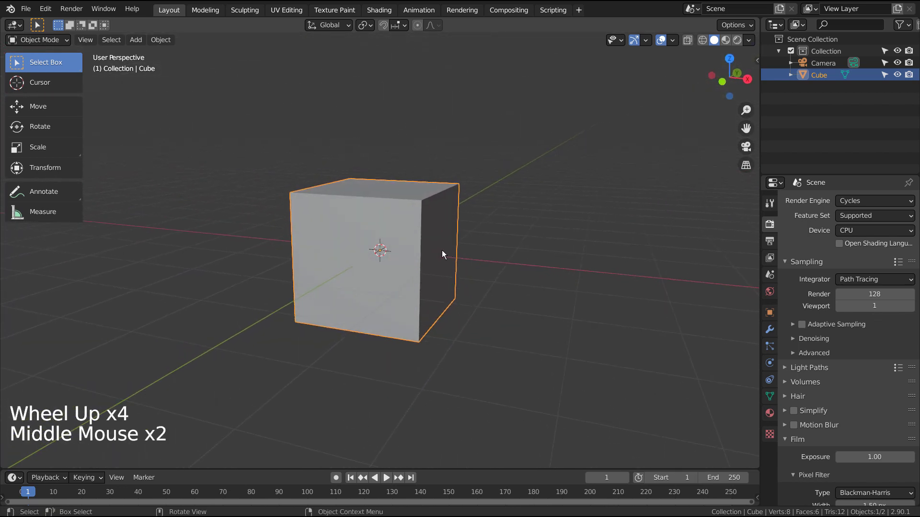
{"action": "key", "text": "h"}
{"action": "scroll", "coordinate": [435, 254], "scroll_direction": "up", "scroll_amount": 5}
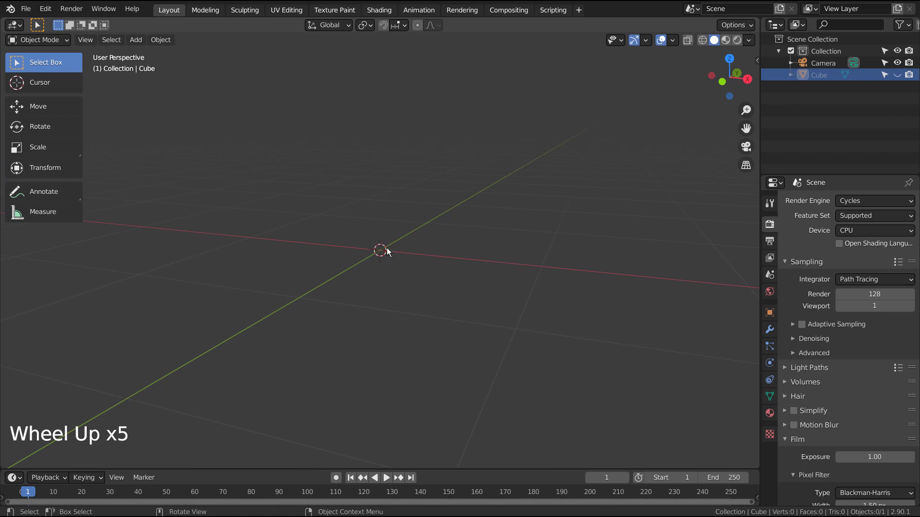
{"action": "left_click", "coordinate": [674, 40]}
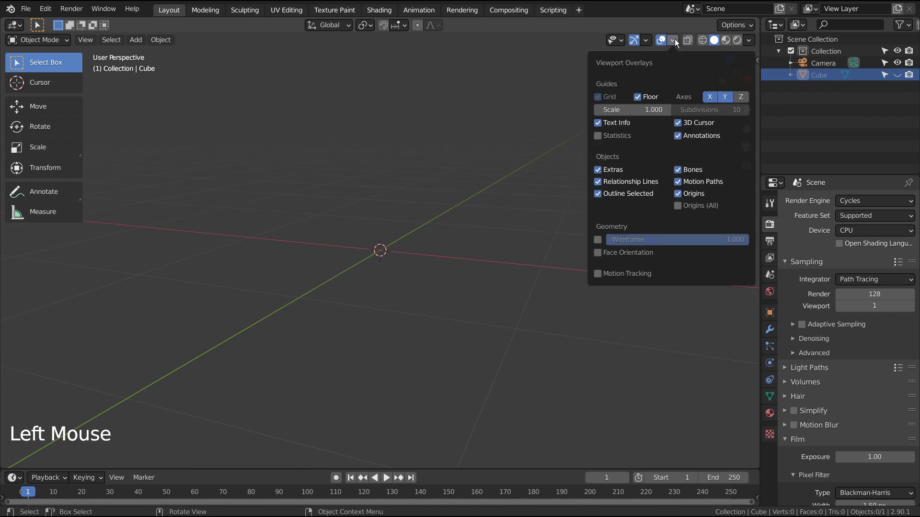
{"action": "left_click", "coordinate": [678, 122]}
{"action": "left_click", "coordinate": [514, 143]}
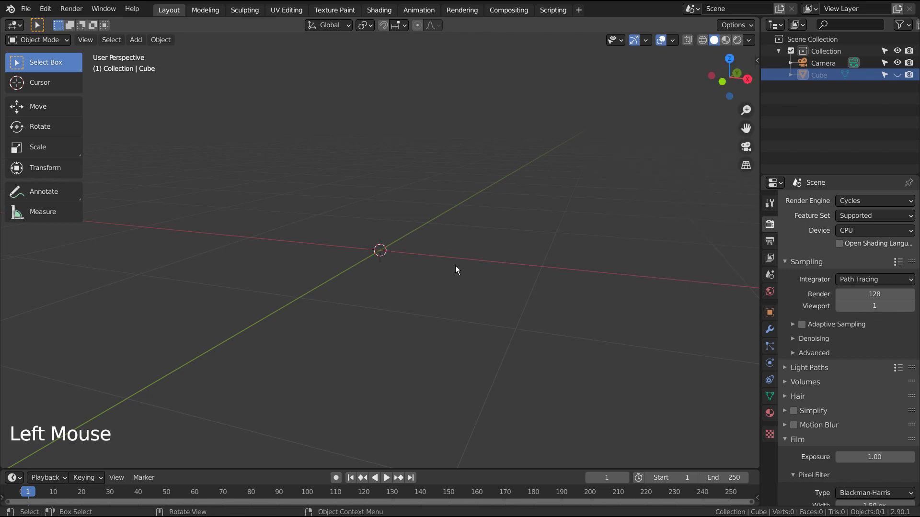
{"action": "middle_click_drag", "start_coordinate": [456, 265], "coordinate": [469, 341]}
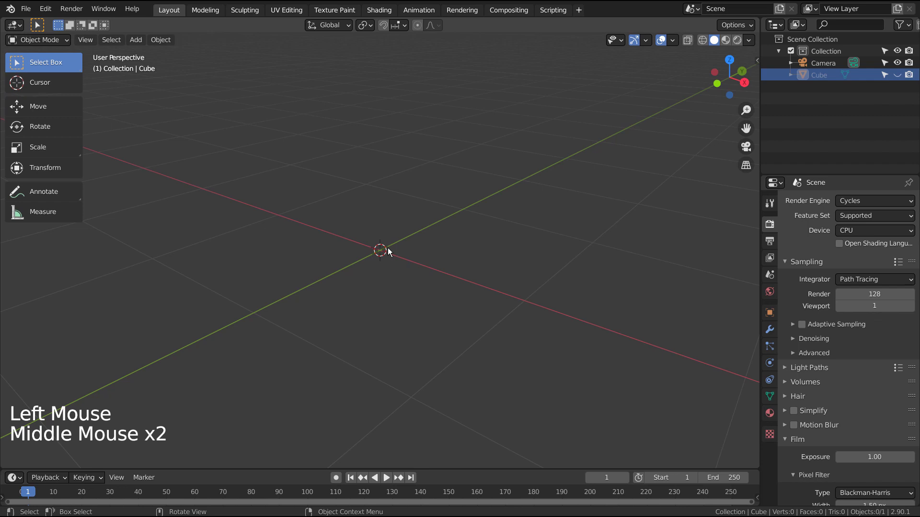
Step: In top view, add a new cube and toggle wireframe display with Shift+Z
{"action": "key", "text": "KP_7"}
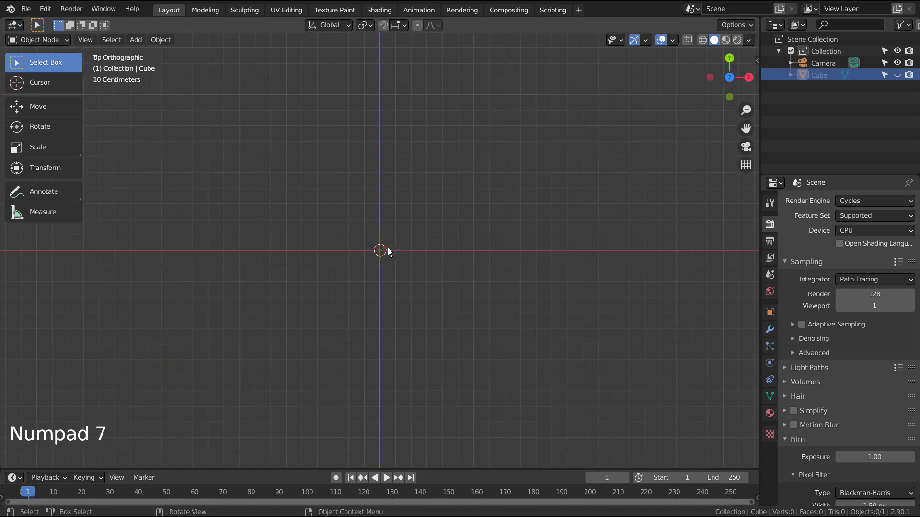
{"action": "key", "text": "shift+a"}
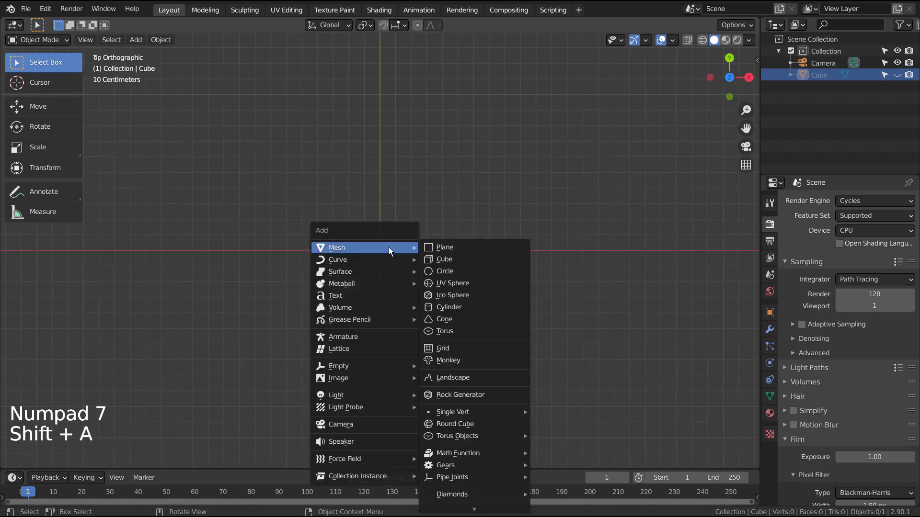
{"action": "left_click", "coordinate": [443, 260]}
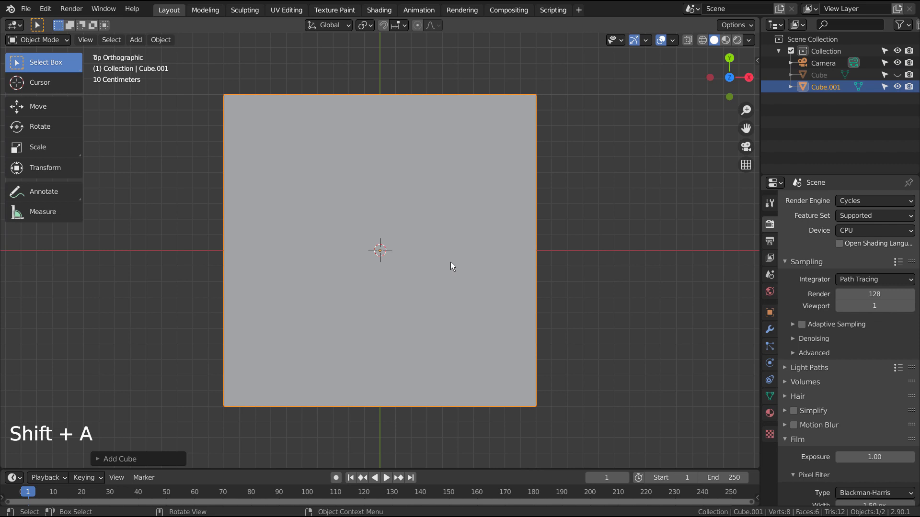
{"action": "key", "text": "shift+z"}
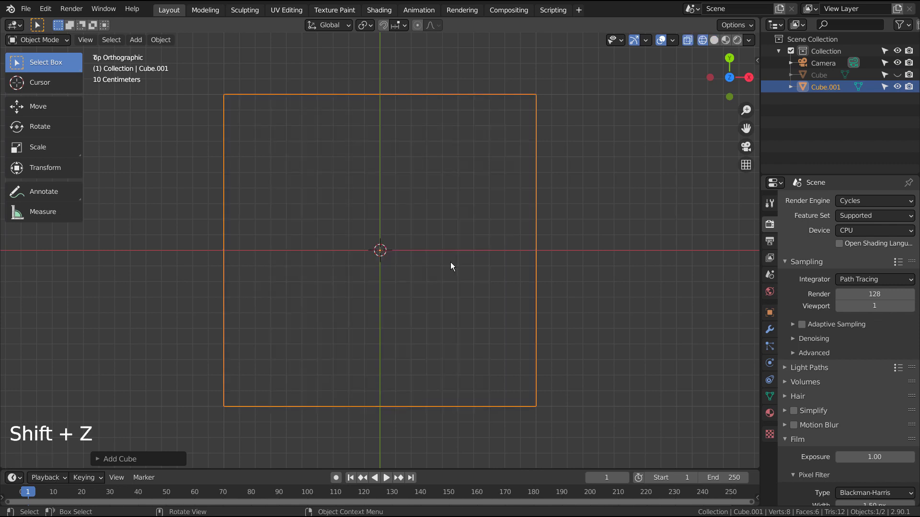
{"action": "key", "text": "shift+z"}
{"action": "key", "text": "shift+z"}
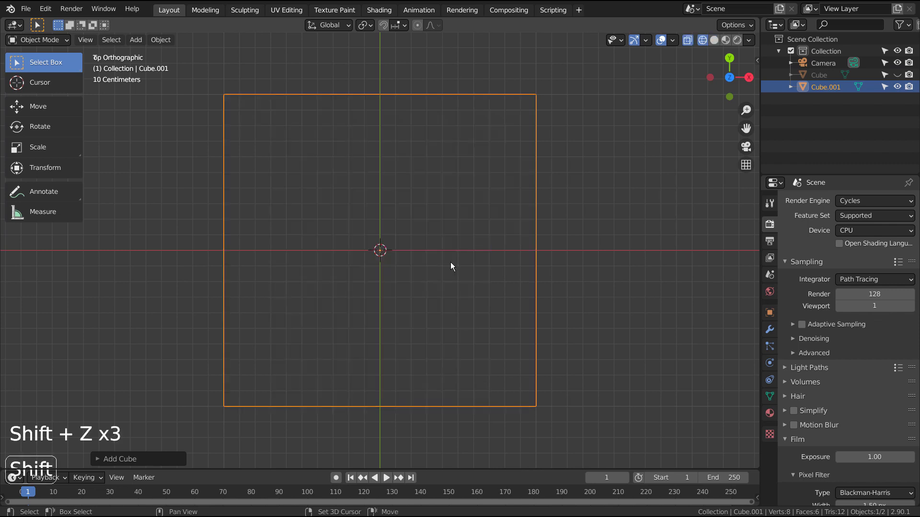
{"action": "scroll", "coordinate": [451, 263], "scroll_direction": "down", "scroll_amount": 3}
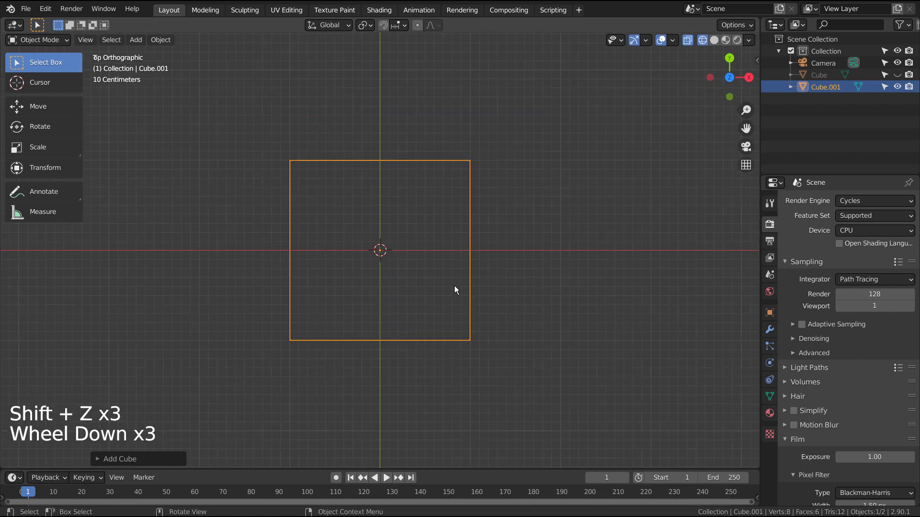
Step: Move the cube right along X and undo a trial rotation
{"action": "key", "text": "g"}
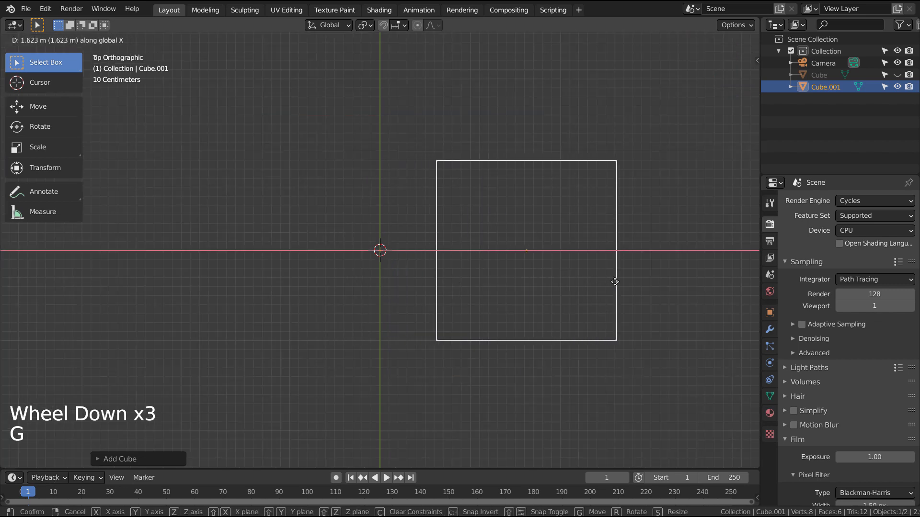
{"action": "left_click", "coordinate": [659, 292]}
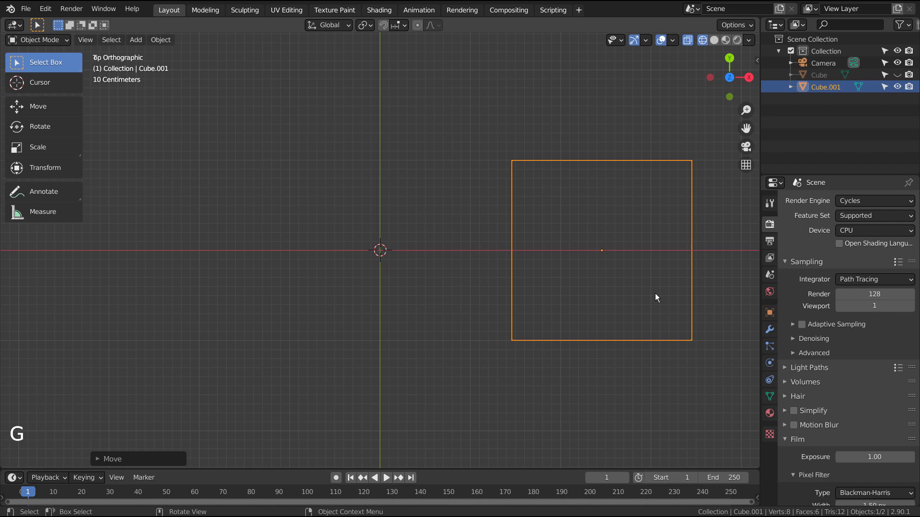
{"action": "key", "text": "r"}
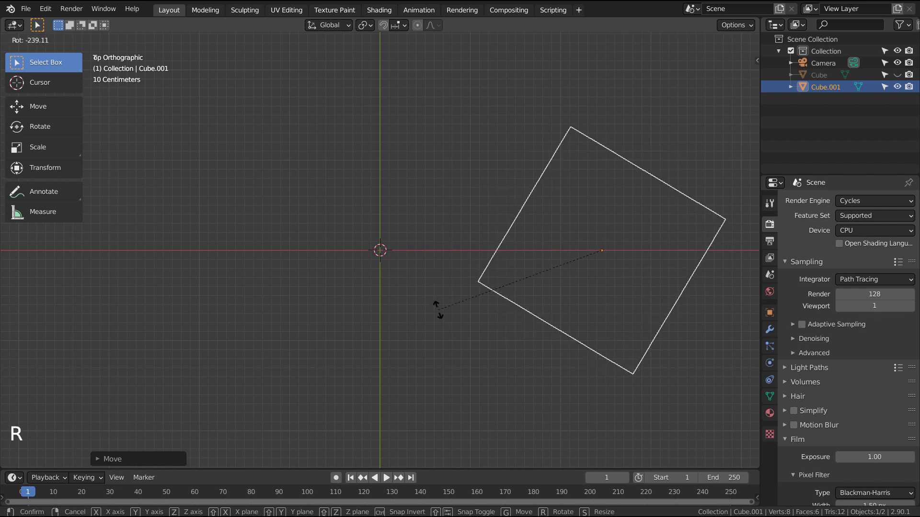
{"action": "left_click", "coordinate": [438, 310]}
{"action": "key", "text": "ctrl+z"}
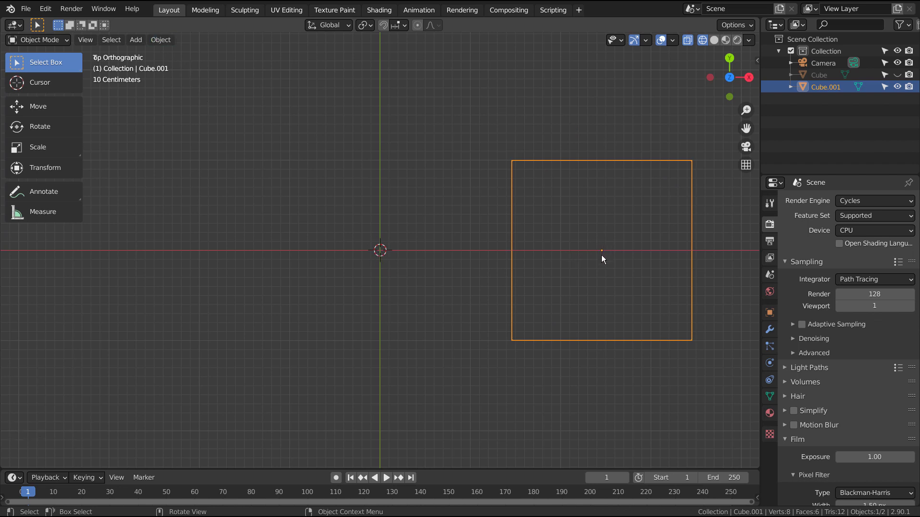
{"action": "left_click", "coordinate": [161, 40]}
{"action": "mouse_move", "coordinate": [179, 66]}
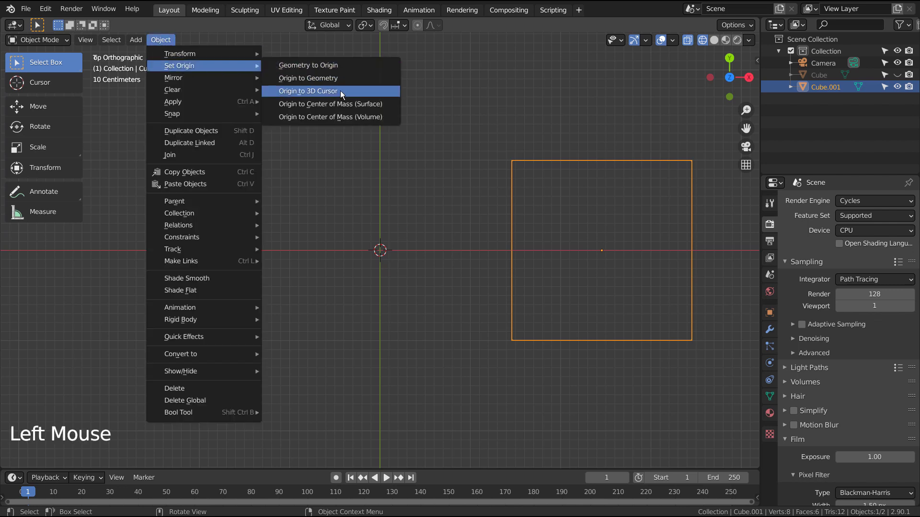
{"action": "left_click", "coordinate": [340, 91]}
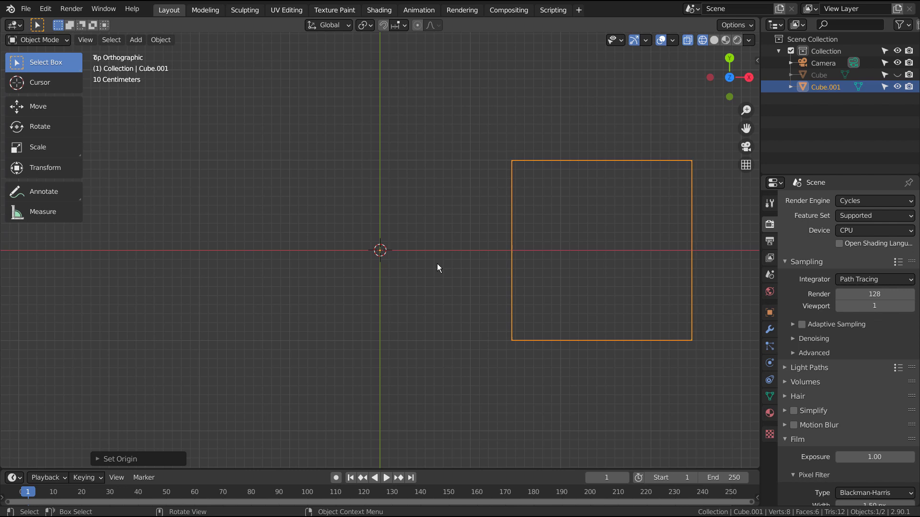
{"action": "key", "text": "r"}
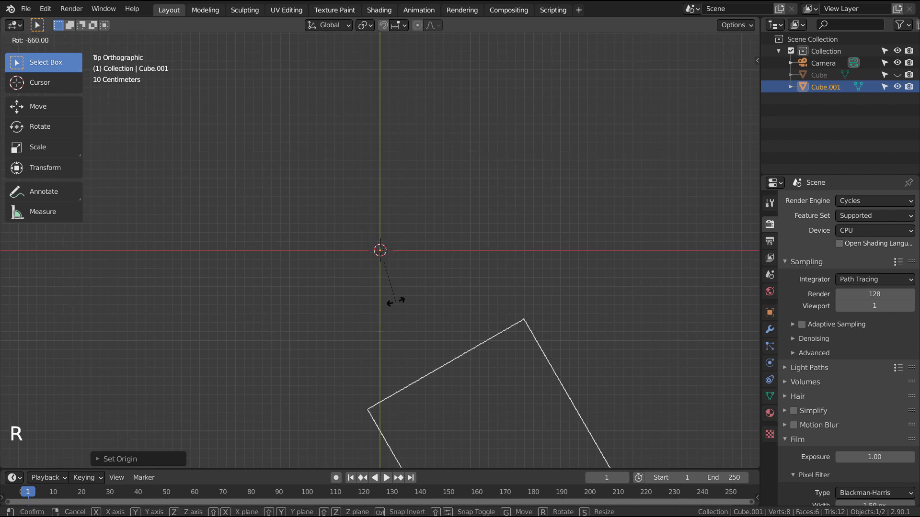
{"action": "left_click", "coordinate": [462, 262]}
{"action": "key", "text": "ctrl+z"}
{"action": "key", "text": "ctrl+z"}
{"action": "key", "text": "ctrl+z"}
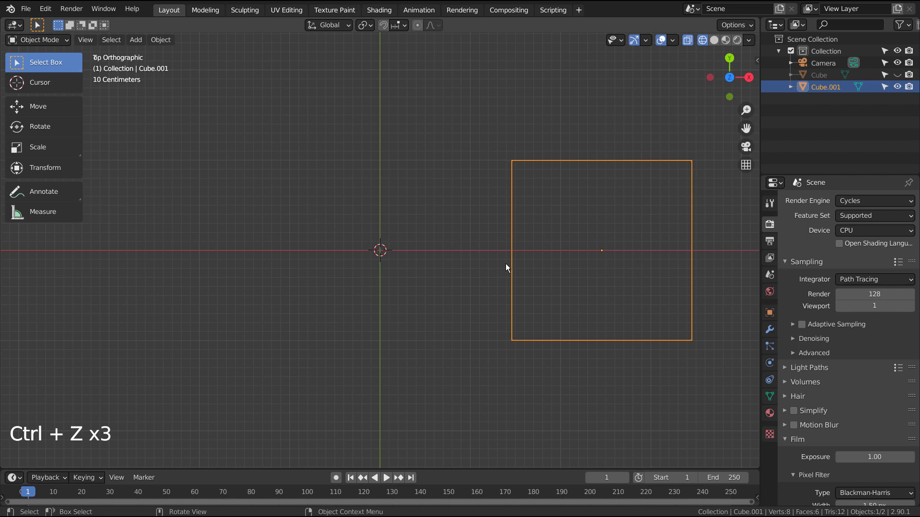
{"action": "scroll", "coordinate": [506, 268], "scroll_direction": "down", "scroll_amount": 2}
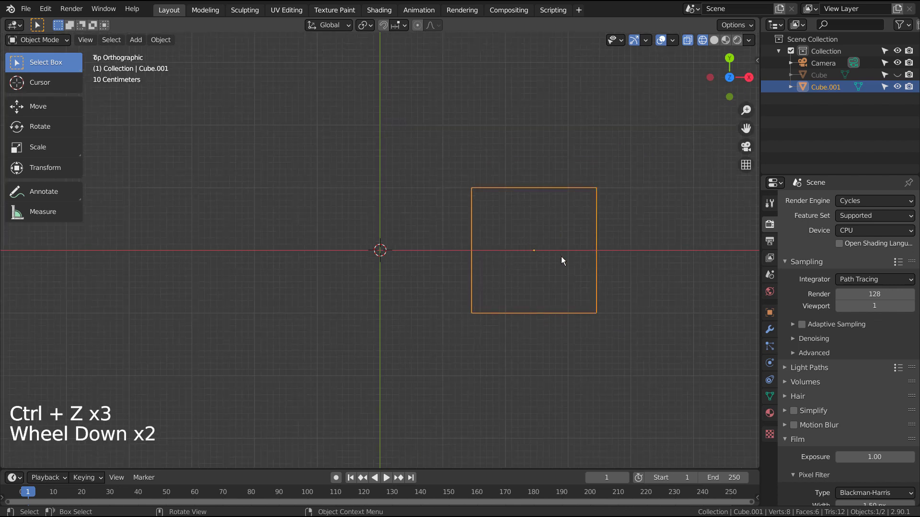
{"action": "key", "text": "Tab"}
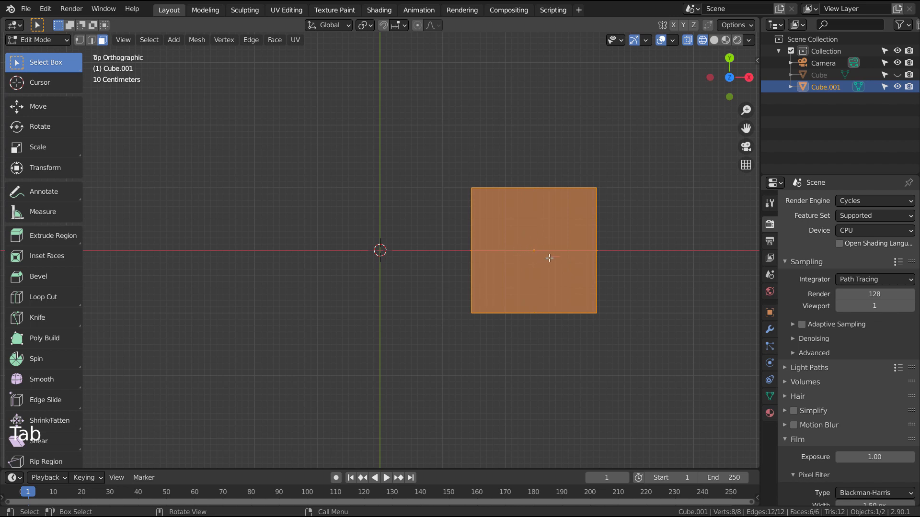
{"action": "key", "text": "g"}
{"action": "key", "text": "x"}
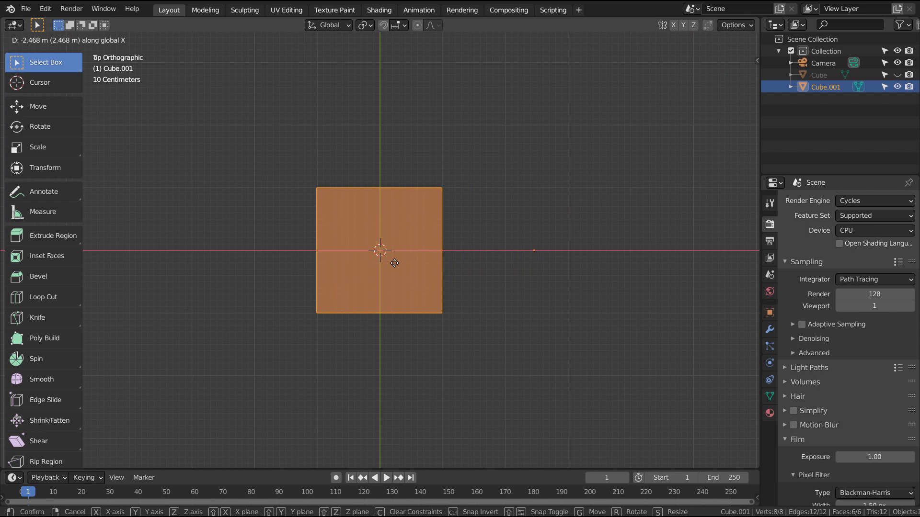
{"action": "left_click", "coordinate": [393, 263]}
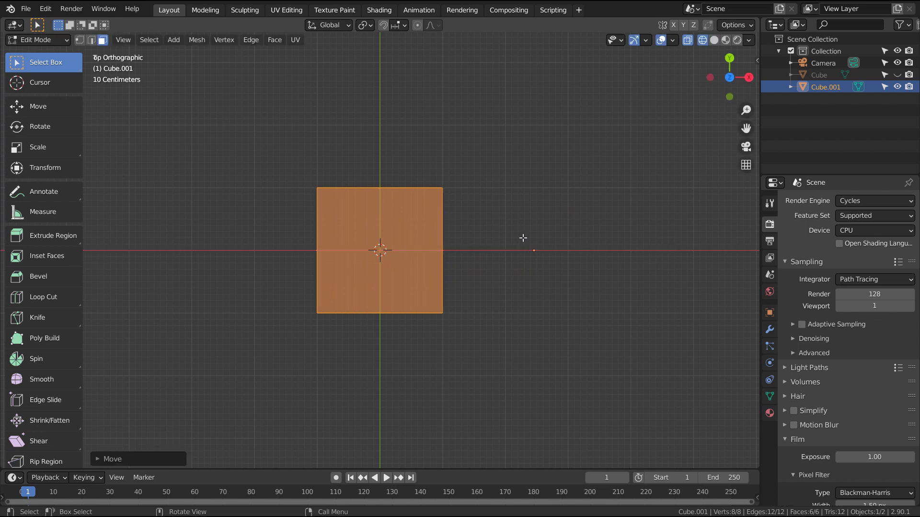
{"action": "key", "text": "Tab"}
{"action": "key", "text": "r"}
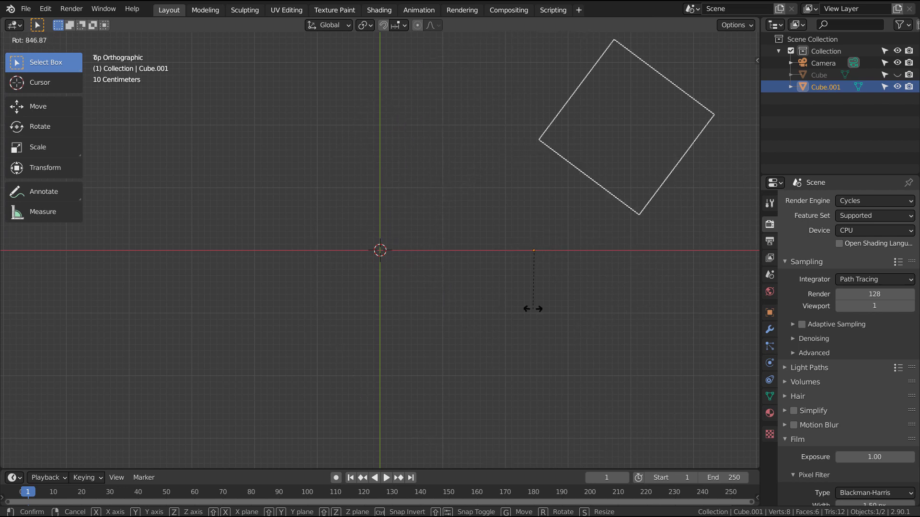
{"action": "left_click", "coordinate": [516, 301]}
{"action": "key", "text": "ctrl+z"}
{"action": "key", "text": "ctrl+z"}
{"action": "key", "text": "ctrl+z"}
{"action": "key", "text": "ctrl+z"}
{"action": "key", "text": "ctrl+z"}
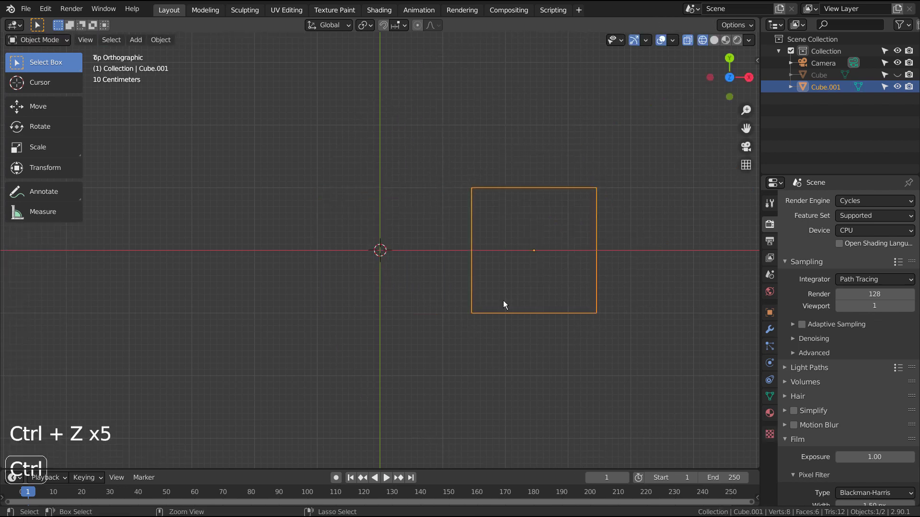
{"action": "key", "text": "Tab"}
{"action": "key", "text": "Tab"}
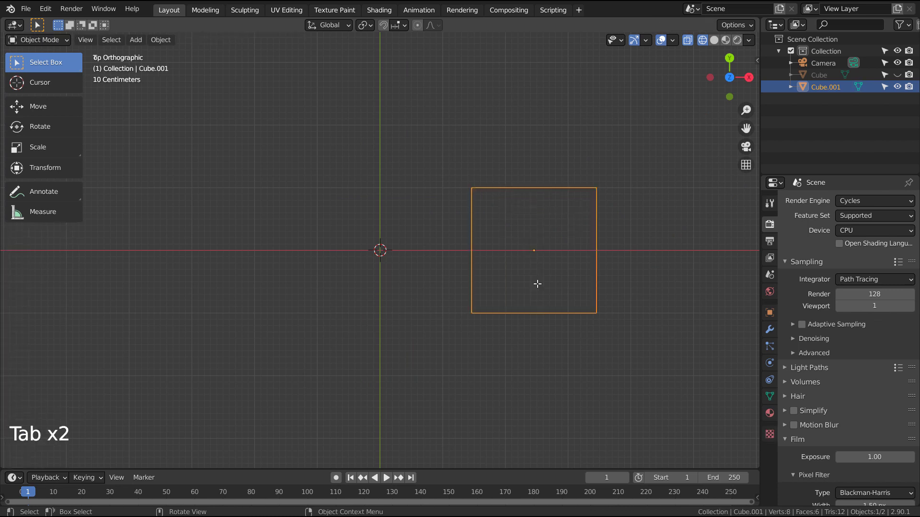
Step: Replace the cube with a fresh one, shown in solid perspective view
{"action": "key", "text": "x"}
{"action": "key", "text": "shift+a"}
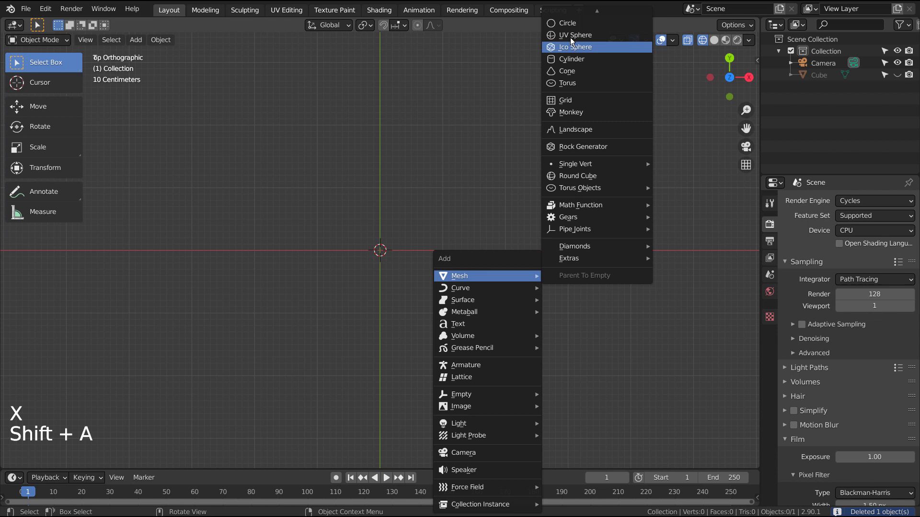
{"action": "scroll", "coordinate": [567, 27], "scroll_direction": "up", "scroll_amount": 1}
{"action": "left_click", "coordinate": [568, 27]}
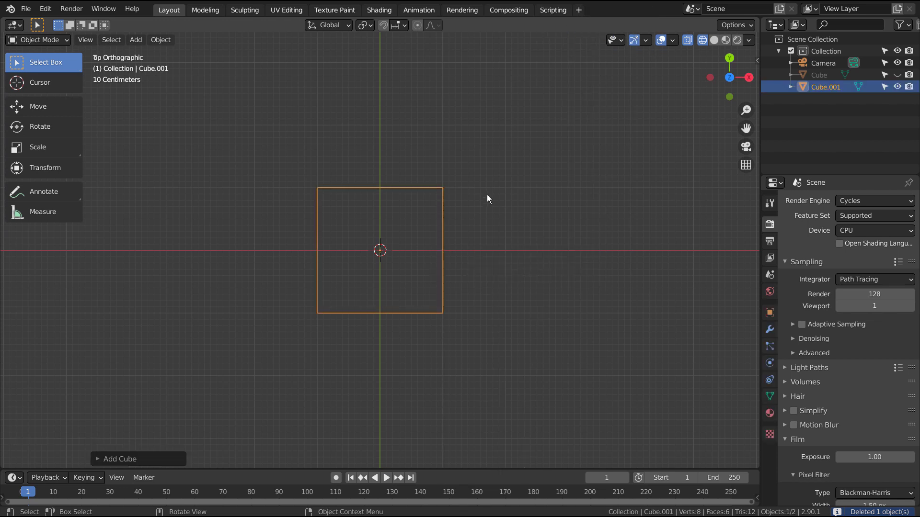
{"action": "middle_click_drag", "start_coordinate": [510, 348], "coordinate": [440, 248]}
{"action": "key", "text": "shift+z"}
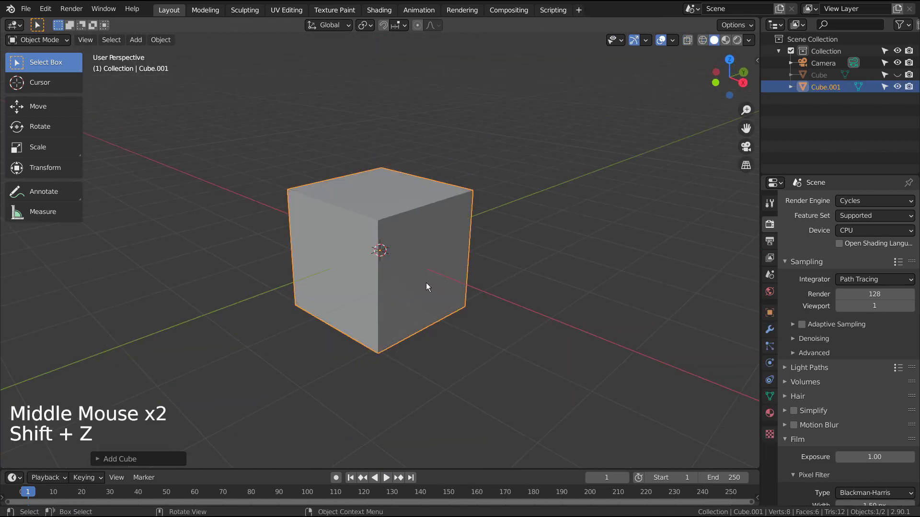
Step: Place an ordinary duplicate on the right and a linked duplicate on the left
{"action": "key", "text": "shift+d"}
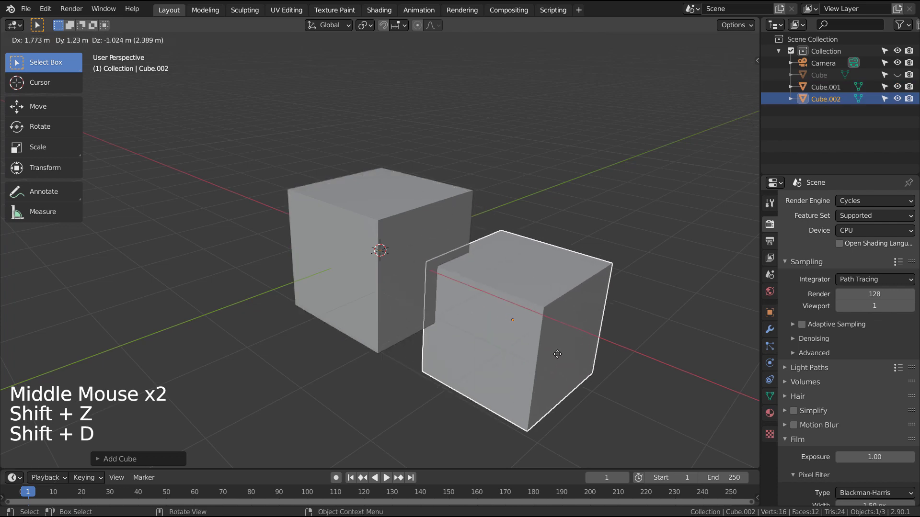
{"action": "left_click", "coordinate": [540, 276]}
{"action": "left_click", "coordinate": [369, 277]}
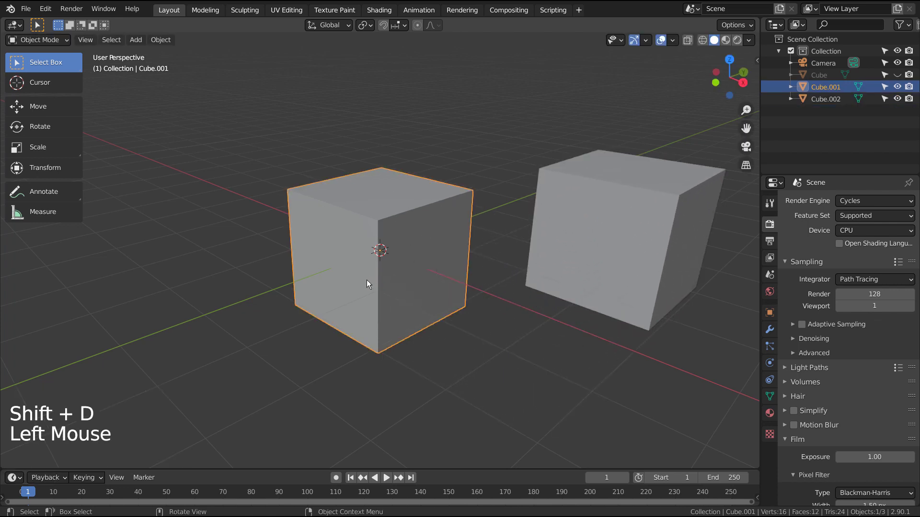
{"action": "key", "text": "alt+d"}
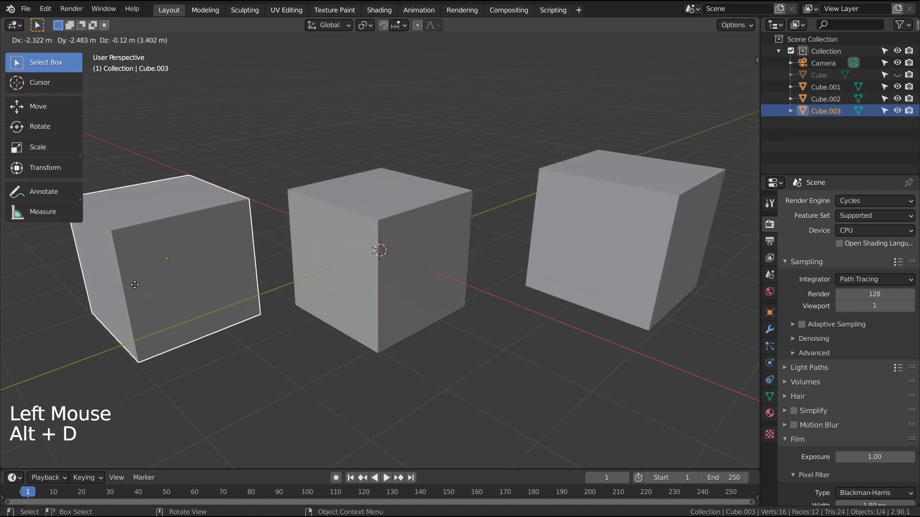
{"action": "left_click", "coordinate": [133, 272]}
{"action": "scroll", "coordinate": [300, 275], "scroll_direction": "down", "scroll_amount": 3}
{"action": "middle_click_drag", "start_coordinate": [289, 296], "coordinate": [312, 319]}
{"action": "left_click", "coordinate": [530, 201]}
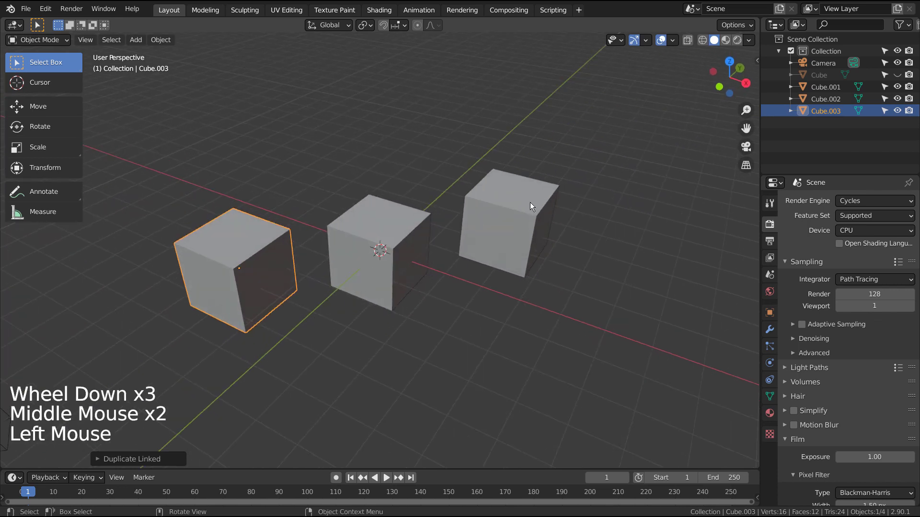
{"action": "left_click", "coordinate": [241, 239]}
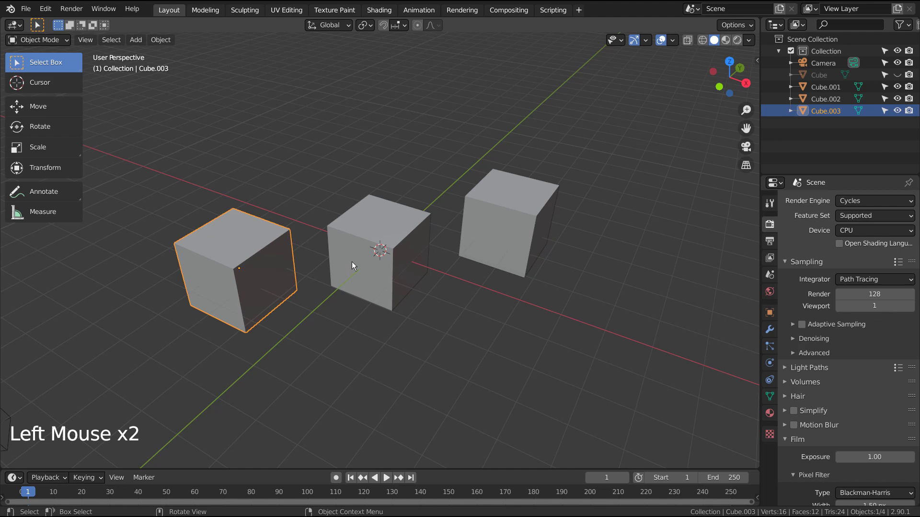
Step: Raise the middle cube's top corner vertex along Z into a spike
{"action": "left_click", "coordinate": [352, 262]}
{"action": "scroll", "coordinate": [366, 255], "scroll_direction": "up", "scroll_amount": 2}
{"action": "scroll", "coordinate": [366, 255], "scroll_direction": "up", "scroll_amount": 1}
{"action": "key", "text": "Tab"}
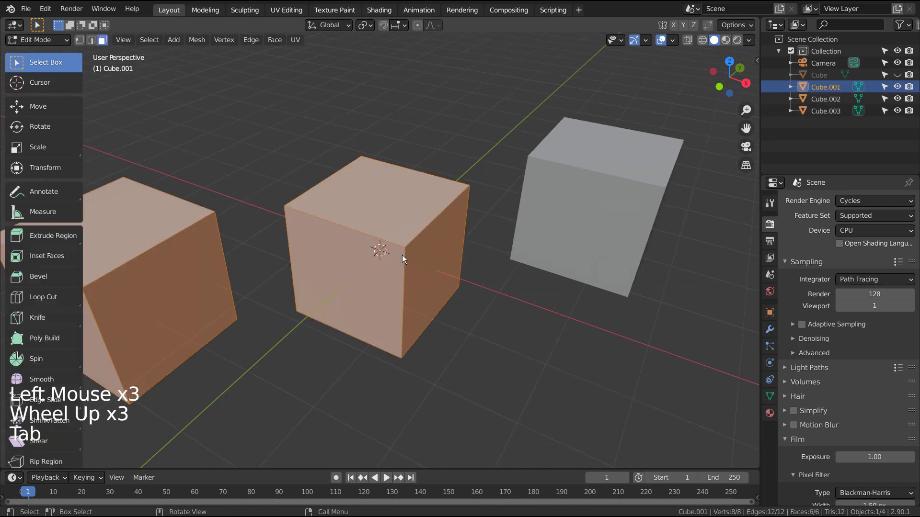
{"action": "scroll", "coordinate": [402, 255], "scroll_direction": "down", "scroll_amount": 1}
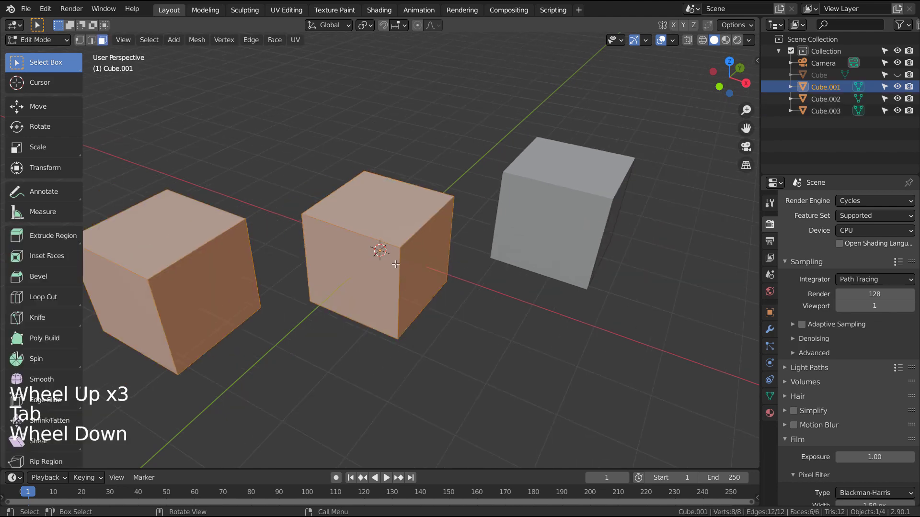
{"action": "key", "text": "Tab"}
{"action": "key", "text": "Tab"}
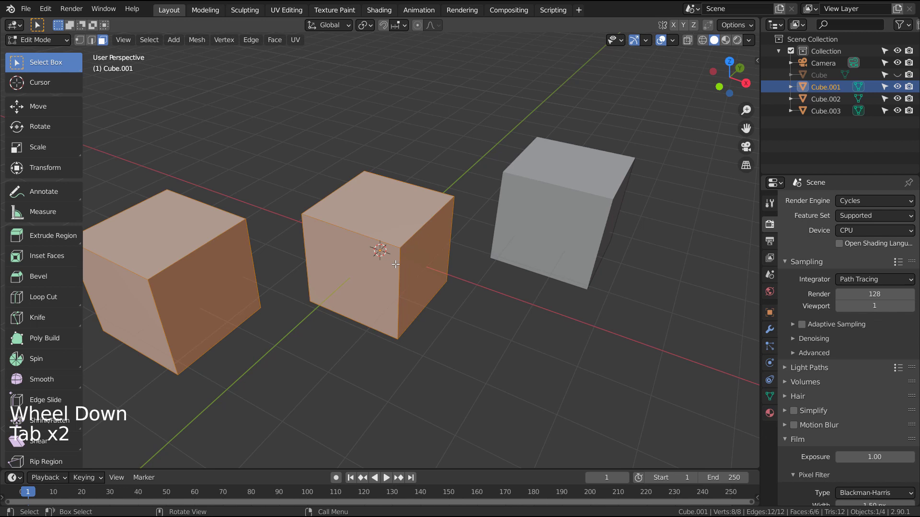
{"action": "left_click", "coordinate": [469, 220]}
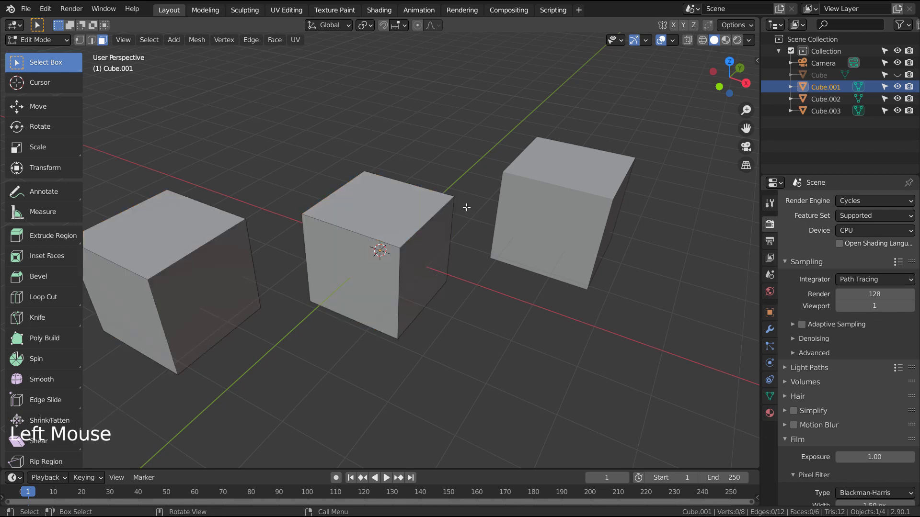
{"action": "left_click", "coordinate": [453, 201]}
{"action": "key", "text": "Tab"}
{"action": "key", "text": "Tab"}
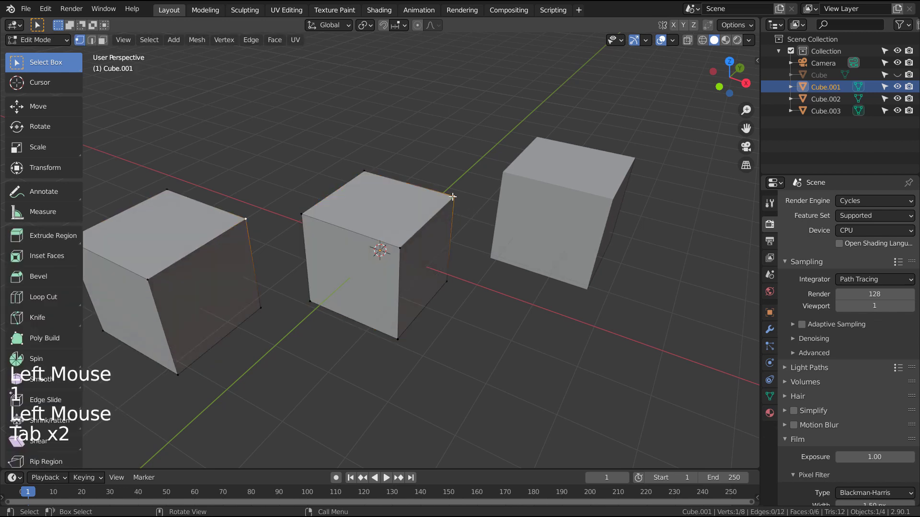
{"action": "left_click", "coordinate": [452, 199]}
{"action": "key", "text": "g"}
{"action": "key", "text": "z"}
{"action": "left_click", "coordinate": [474, 99]}
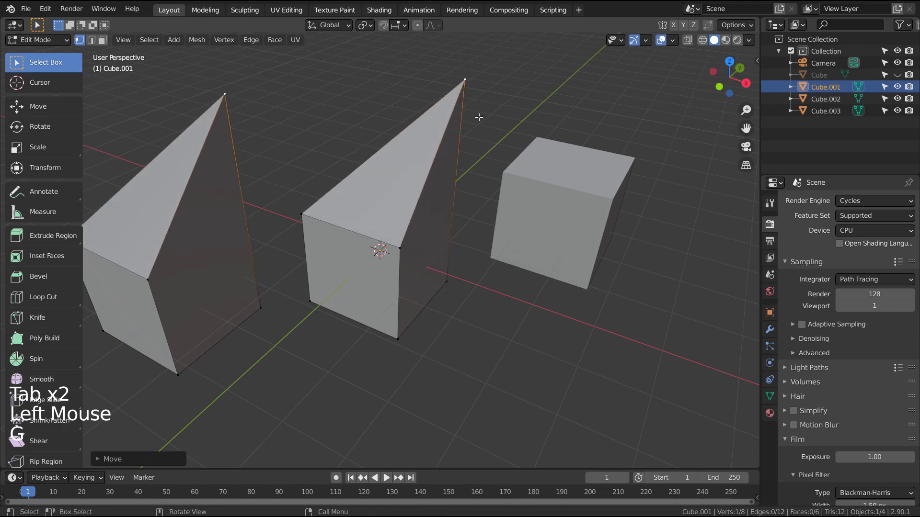
{"action": "key", "text": "Tab"}
{"action": "mouse_move", "coordinate": [493, 259]}
{"action": "middle_mouse_down"}
{"action": "mouse_move", "coordinate": [279, 251]}
{"action": "mouse_move", "coordinate": [503, 258]}
{"action": "mouse_move", "coordinate": [497, 266]}
{"action": "middle_mouse_up"}
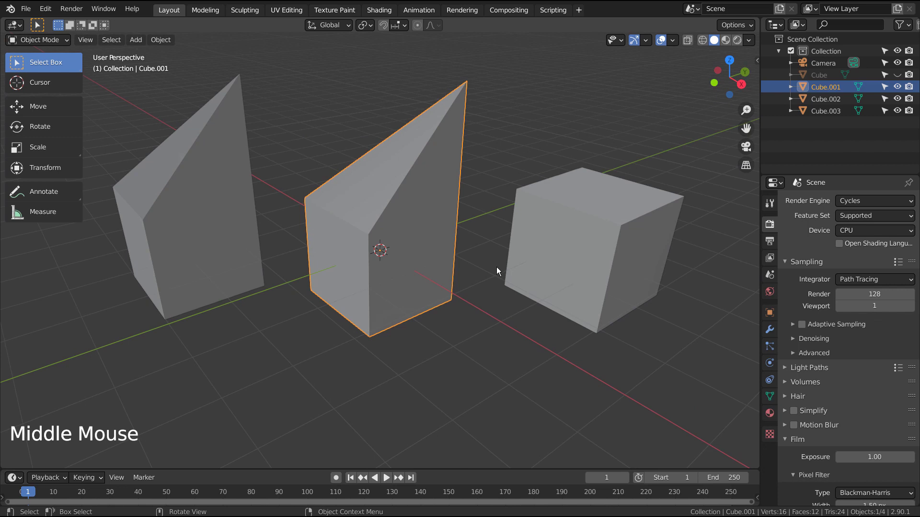
Step: Select the right, middle and left cubes and delete them
{"action": "key", "text": "Tab"}
{"action": "key", "text": "Tab"}
{"action": "left_click", "coordinate": [552, 266]}
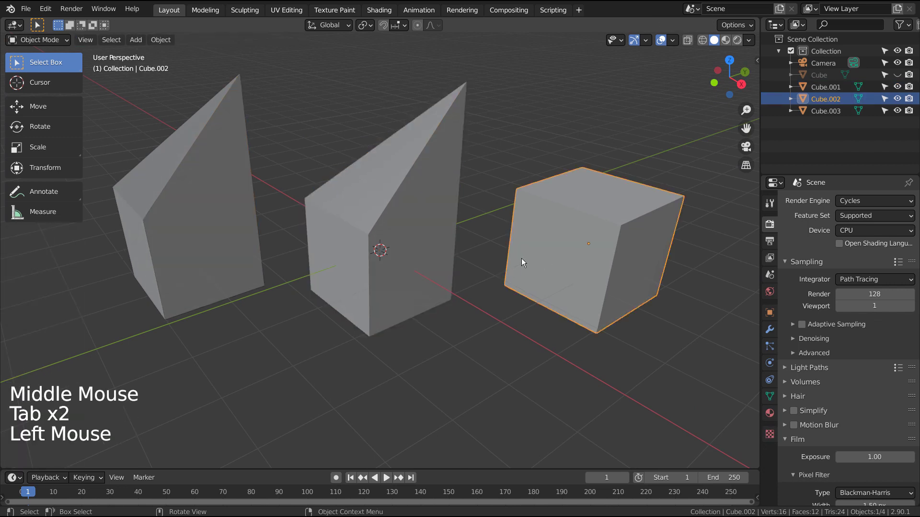
{"action": "left_click", "coordinate": [351, 254], "text": "shift"}
{"action": "left_click", "coordinate": [215, 244], "text": "shift"}
{"action": "key", "text": "x"}
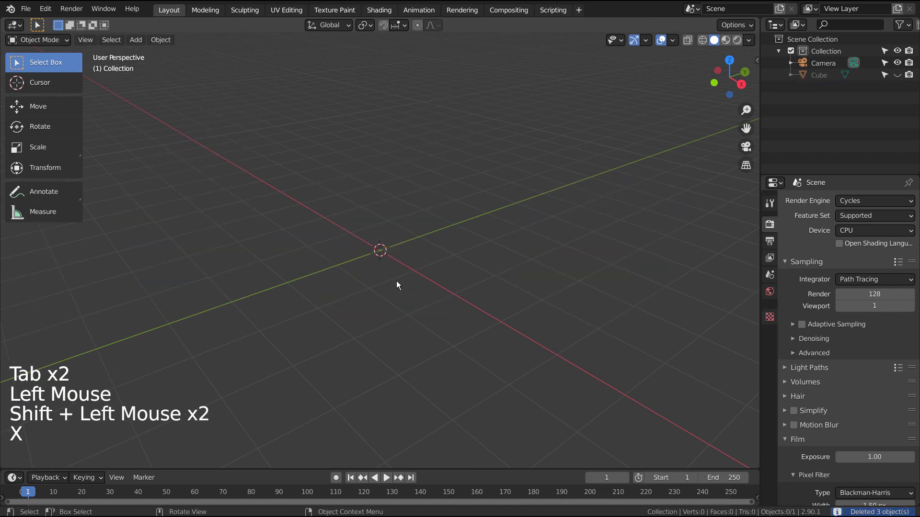
{"action": "scroll", "coordinate": [341, 322], "scroll_direction": "down", "scroll_amount": 3}
{"action": "mouse_move", "coordinate": [341, 323]}
{"action": "middle_mouse_down"}
{"action": "mouse_move", "coordinate": [360, 317]}
{"action": "mouse_move", "coordinate": [341, 333]}
{"action": "middle_mouse_up"}
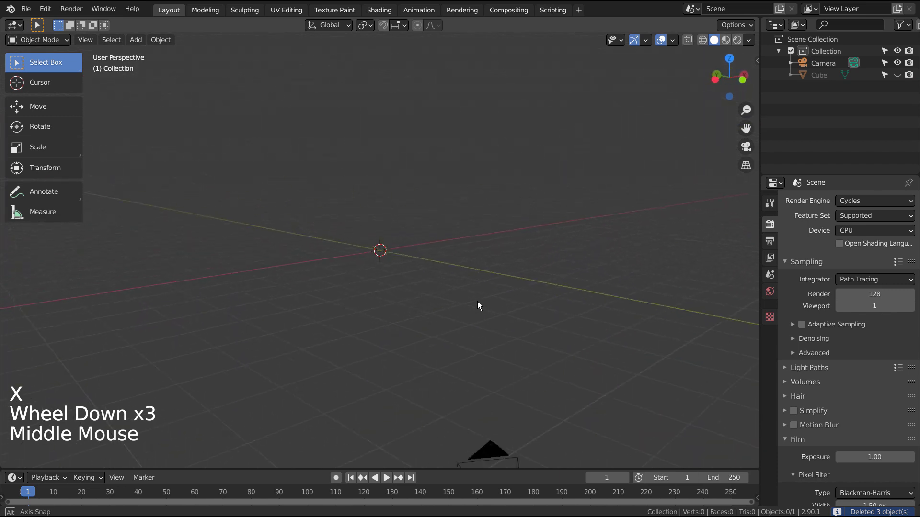
{"action": "middle_click", "coordinate": [335, 331]}
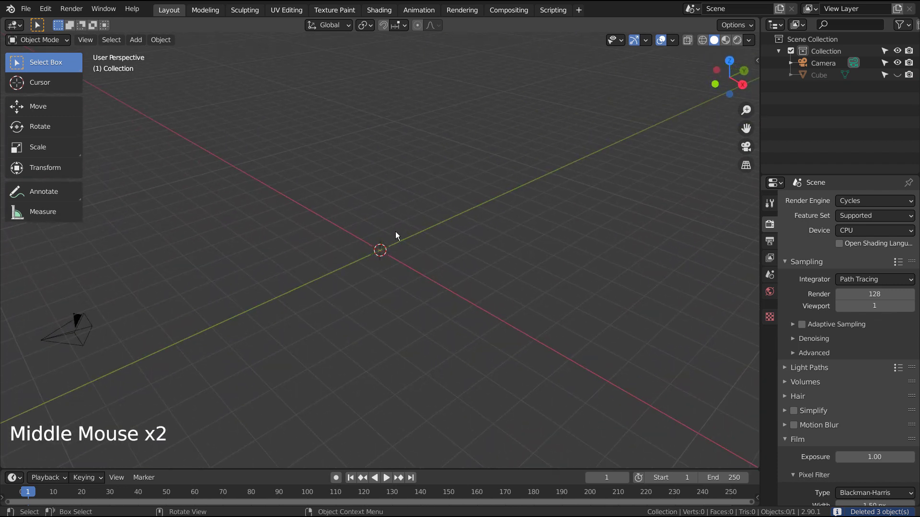
{"action": "scroll", "coordinate": [379, 226], "scroll_direction": "up", "scroll_amount": 2}
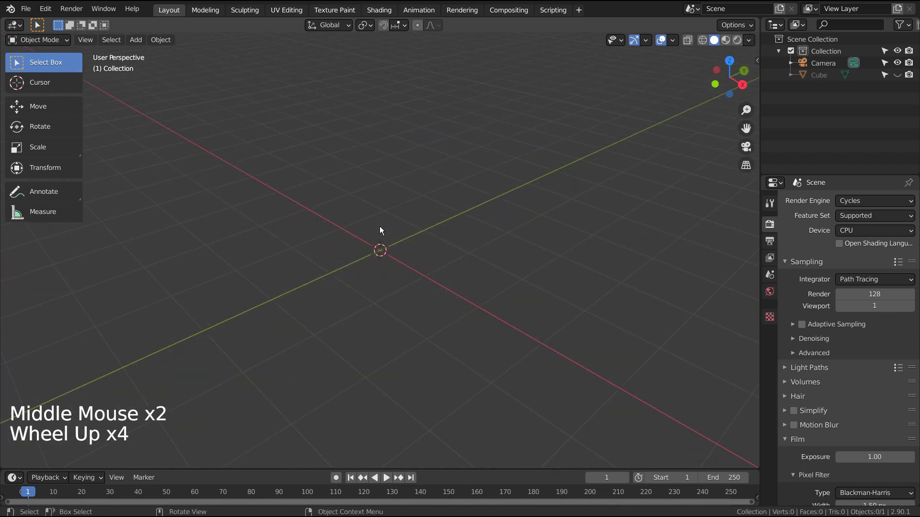
Step: Add a Teapot mesh from the Extras menu, then delete it
{"action": "key", "text": "shift+a"}
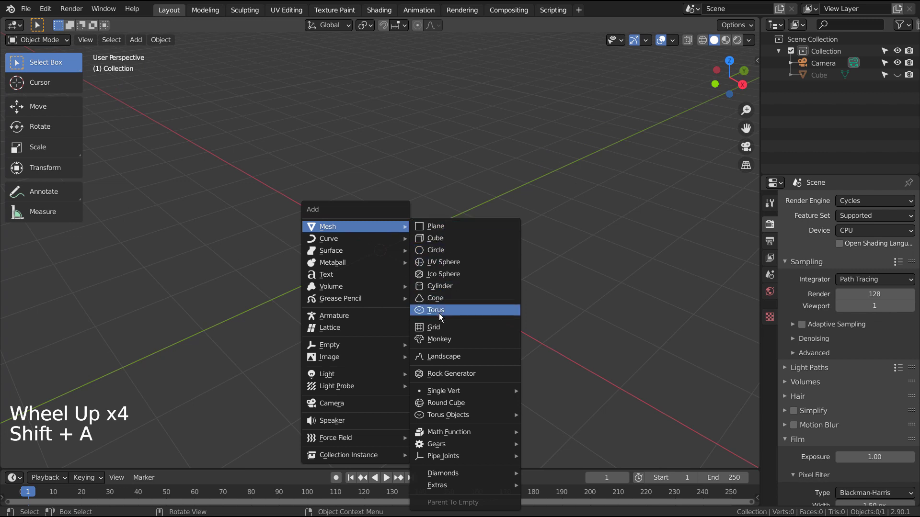
{"action": "mouse_move", "coordinate": [465, 486]}
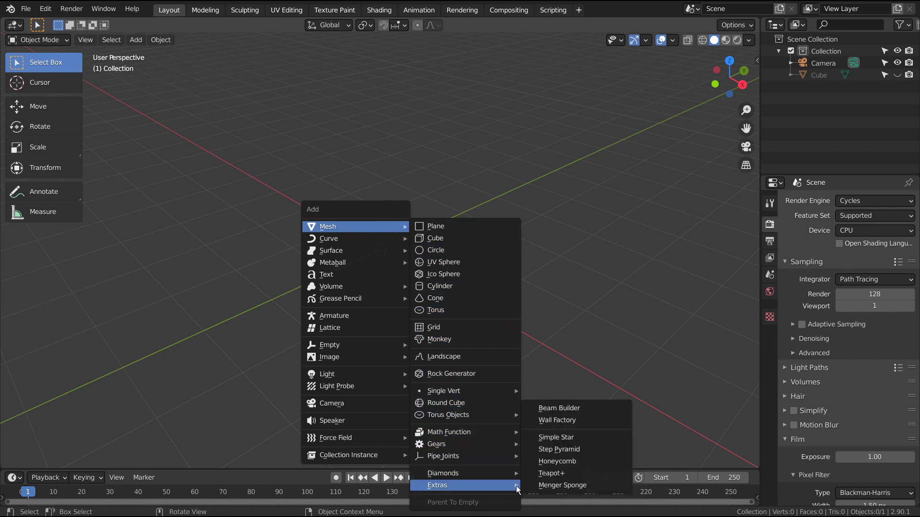
{"action": "left_click", "coordinate": [578, 474]}
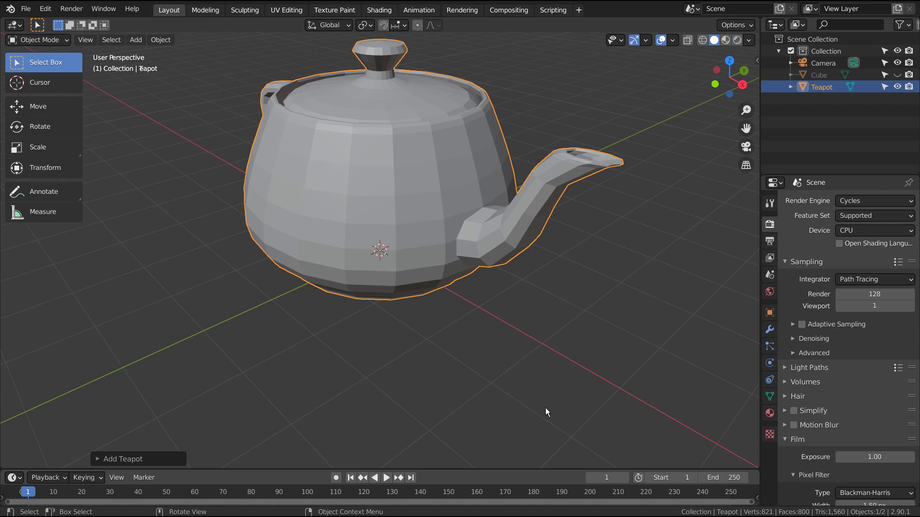
{"action": "scroll", "coordinate": [453, 293], "scroll_direction": "down", "scroll_amount": 2}
{"action": "mouse_move", "coordinate": [405, 303]}
{"action": "middle_mouse_down"}
{"action": "mouse_move", "coordinate": [438, 304]}
{"action": "mouse_move", "coordinate": [192, 303]}
{"action": "mouse_move", "coordinate": [449, 296]}
{"action": "mouse_move", "coordinate": [432, 273]}
{"action": "middle_mouse_up"}
{"action": "left_click", "coordinate": [380, 204]}
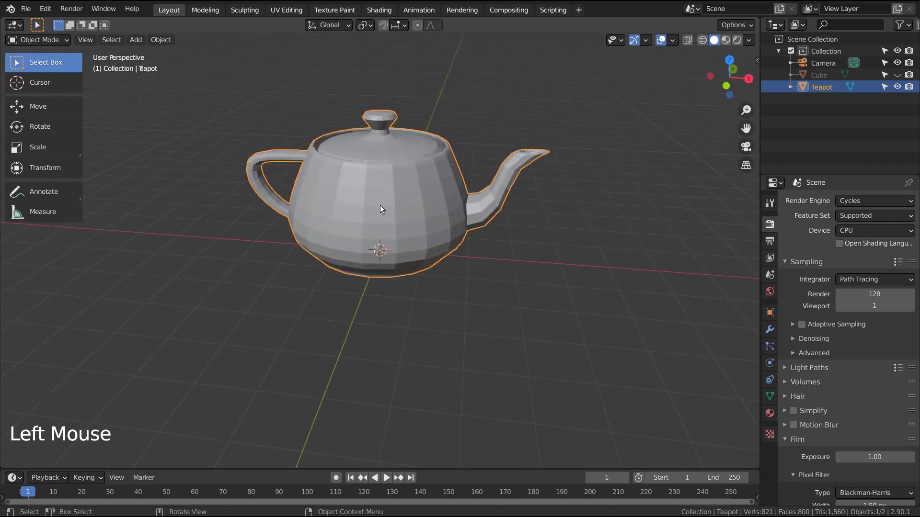
{"action": "key", "text": "x"}
{"action": "left_click", "coordinate": [422, 231]}
Step: Add a new cube and enter Edit Mode on it
{"action": "key", "text": "shift+a"}
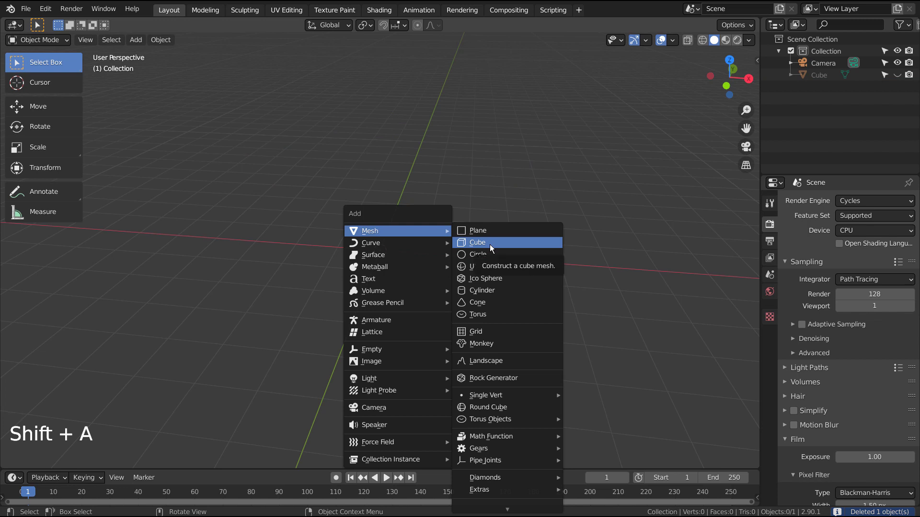
{"action": "left_click", "coordinate": [489, 244]}
{"action": "scroll", "coordinate": [392, 241], "scroll_direction": "up", "scroll_amount": 2}
{"action": "key", "text": "Tab"}
{"action": "mouse_move", "coordinate": [432, 255]}
{"action": "middle_mouse_down"}
{"action": "mouse_move", "coordinate": [491, 302]}
{"action": "mouse_move", "coordinate": [391, 283]}
{"action": "middle_mouse_up"}
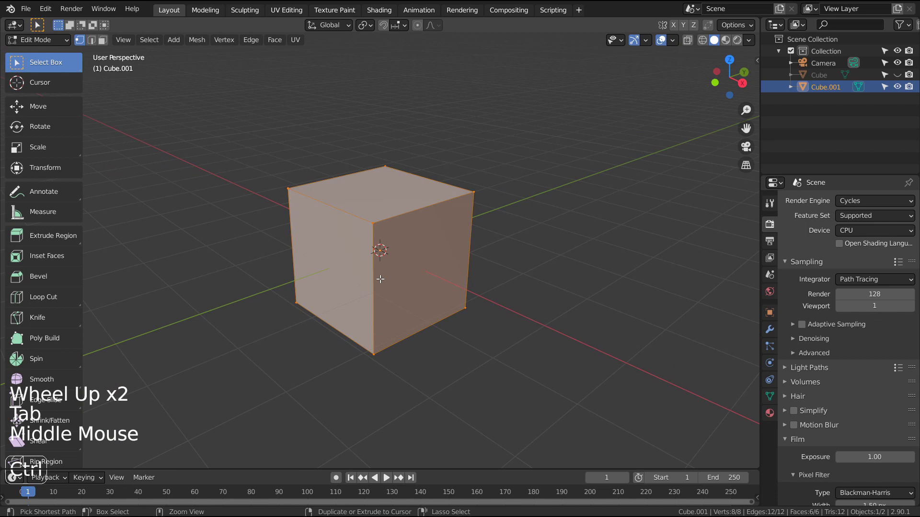
Step: Make a Ctrl+R loop cut of three horizontal edge loops around the cube
{"action": "key", "text": "ctrl+r"}
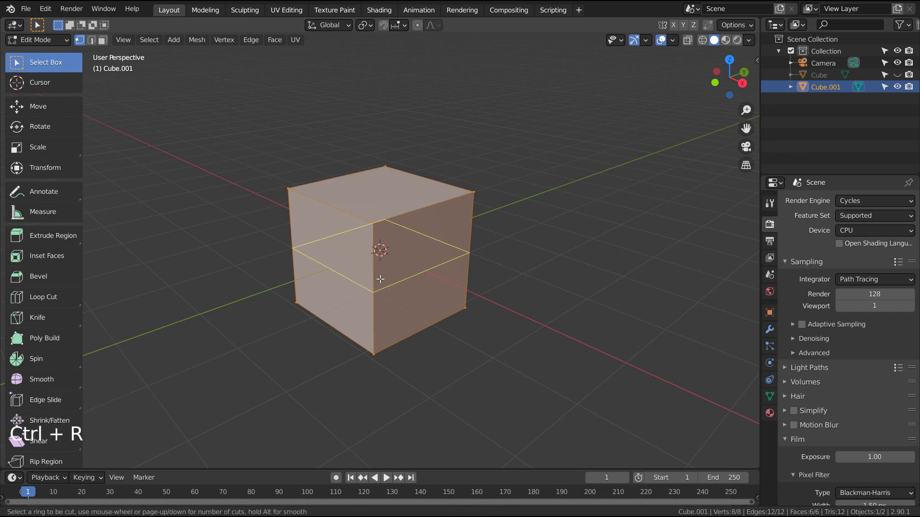
{"action": "scroll", "coordinate": [381, 279], "scroll_direction": "up", "scroll_amount": 1}
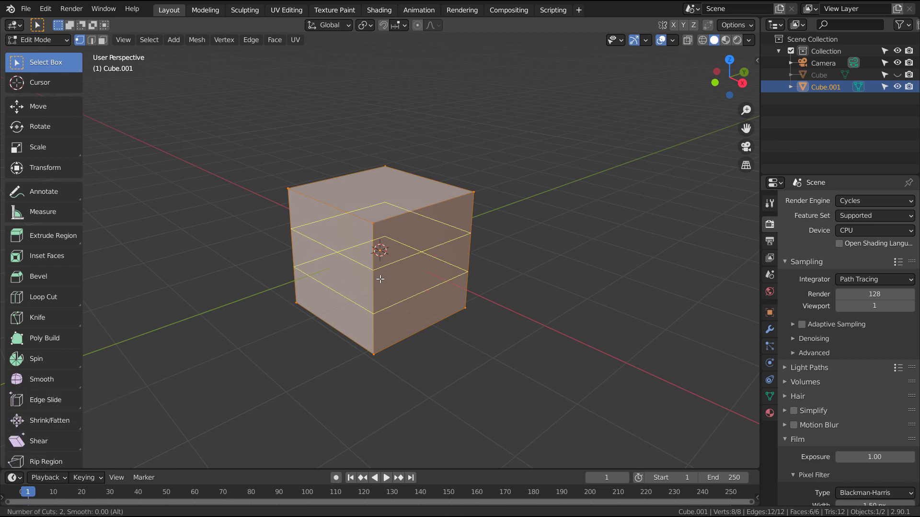
{"action": "scroll", "coordinate": [380, 280], "scroll_direction": "up", "scroll_amount": 1}
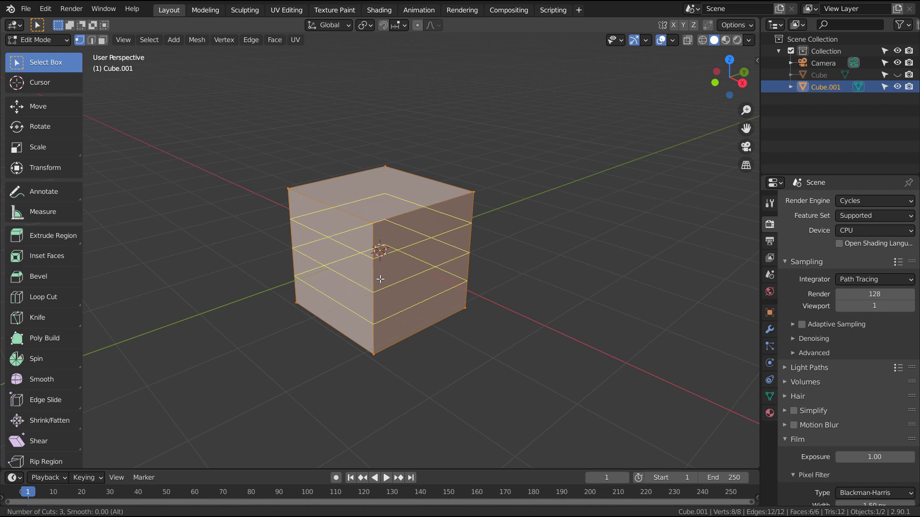
{"action": "left_click", "coordinate": [380, 279]}
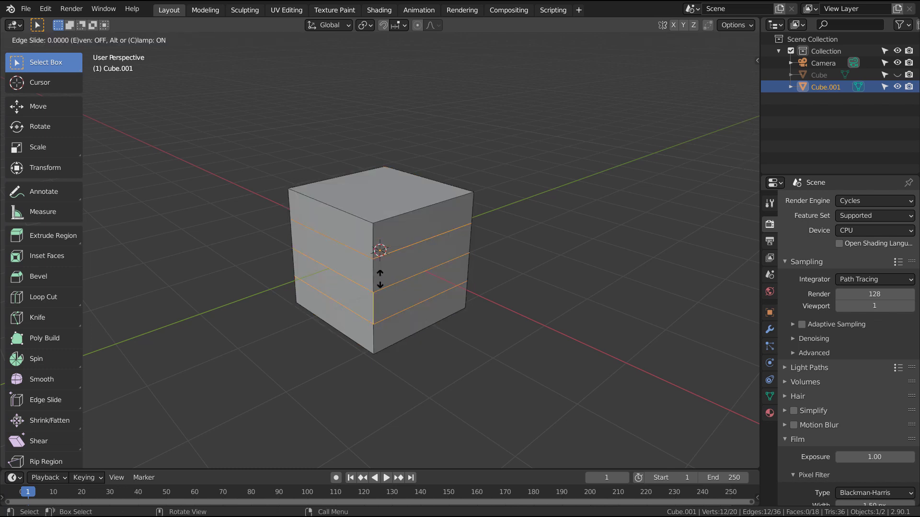
{"action": "left_click", "coordinate": [366, 242]}
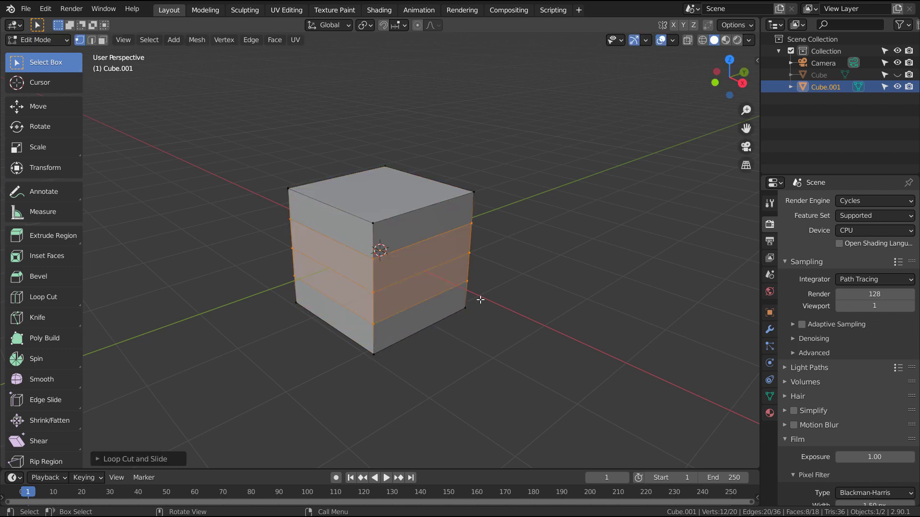
{"action": "middle_click_drag", "start_coordinate": [480, 300], "coordinate": [433, 337]}
{"action": "scroll", "coordinate": [367, 274], "scroll_direction": "up", "scroll_amount": 4}
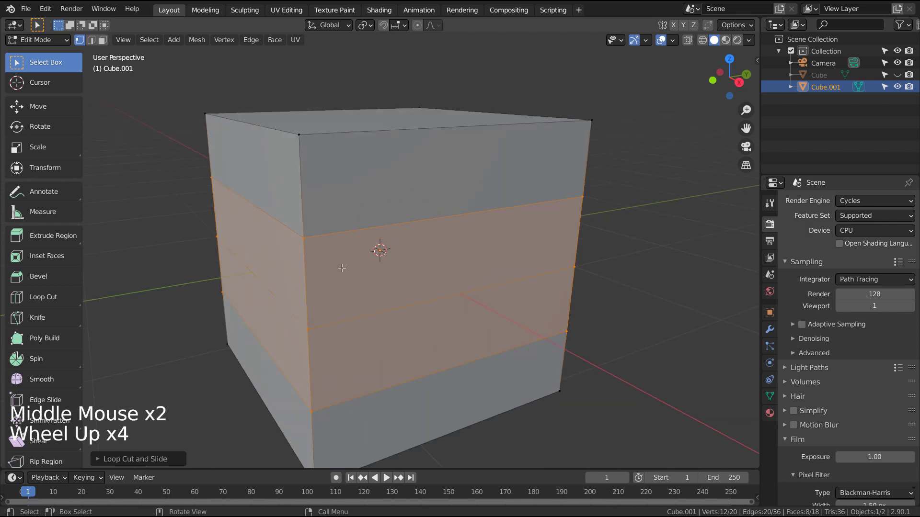
Step: Raise the cube's top-left corner vertex straight up along Z
{"action": "left_click", "coordinate": [299, 134]}
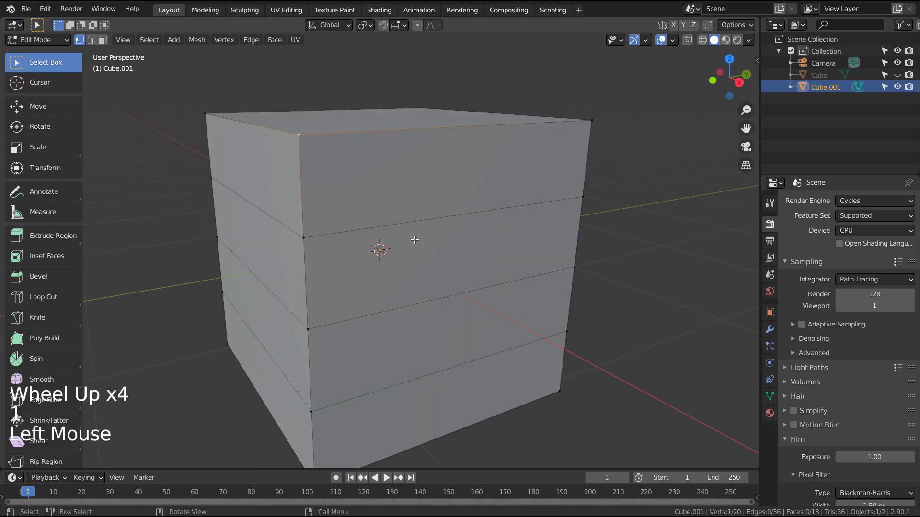
{"action": "scroll", "coordinate": [415, 240], "scroll_direction": "down", "scroll_amount": 2}
{"action": "key", "text": "2"}
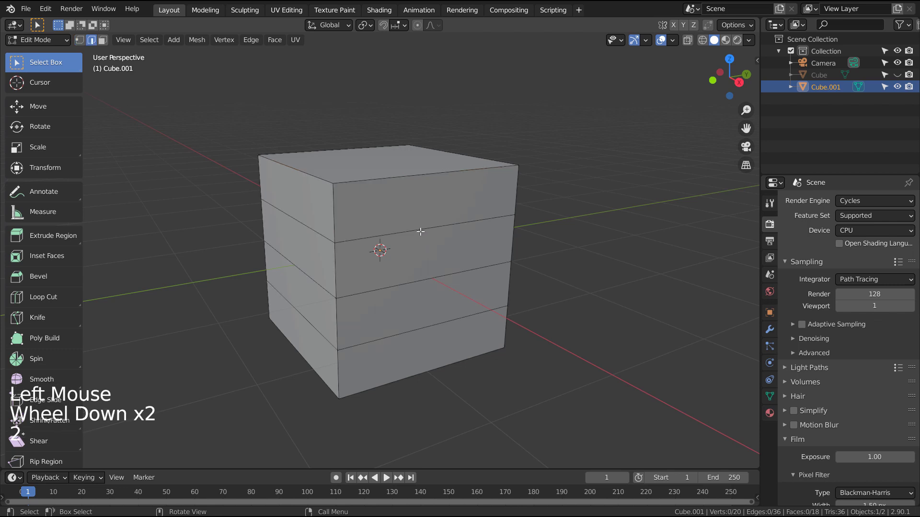
{"action": "left_click", "coordinate": [383, 189]}
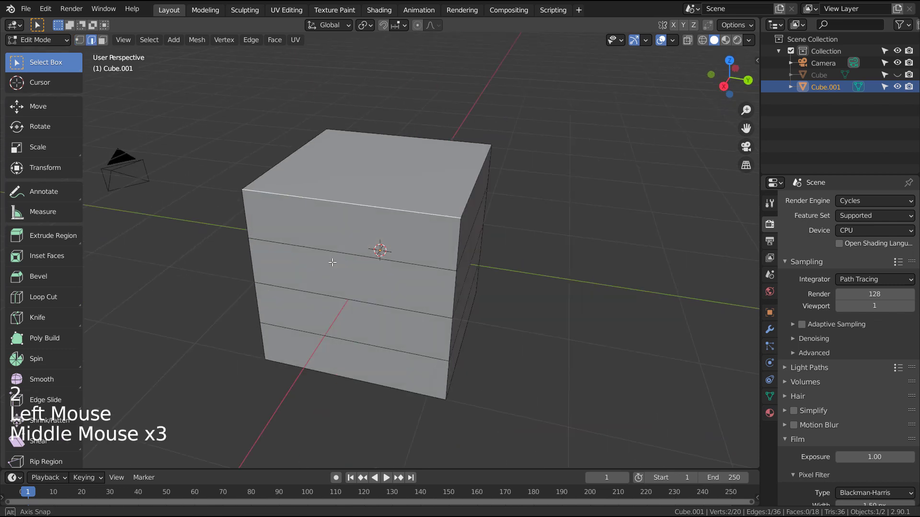
{"action": "mouse_move", "coordinate": [382, 188]}
{"action": "middle_mouse_down"}
{"action": "mouse_move", "coordinate": [280, 268]}
{"action": "mouse_move", "coordinate": [302, 215]}
{"action": "middle_mouse_up"}
{"action": "key", "text": "1"}
{"action": "left_click", "coordinate": [311, 155]}
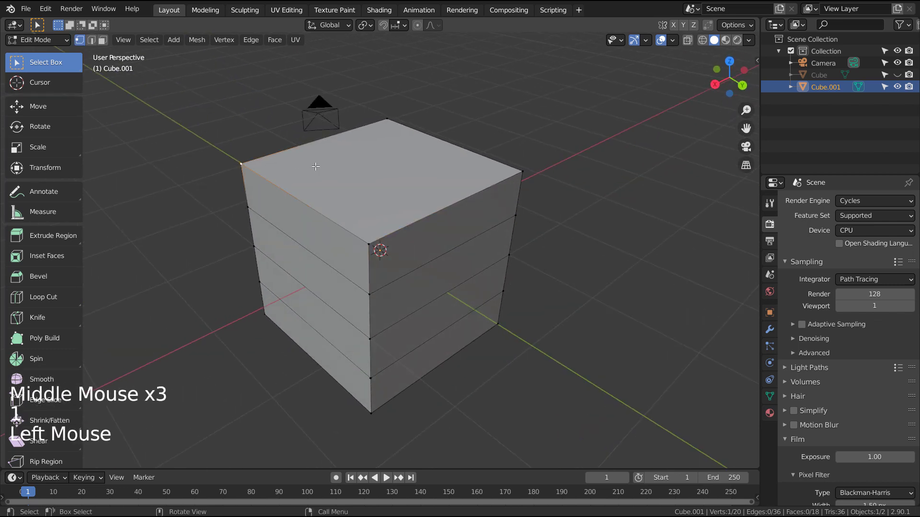
{"action": "key", "text": "g"}
{"action": "key", "text": "z"}
{"action": "left_click", "coordinate": [311, 115]}
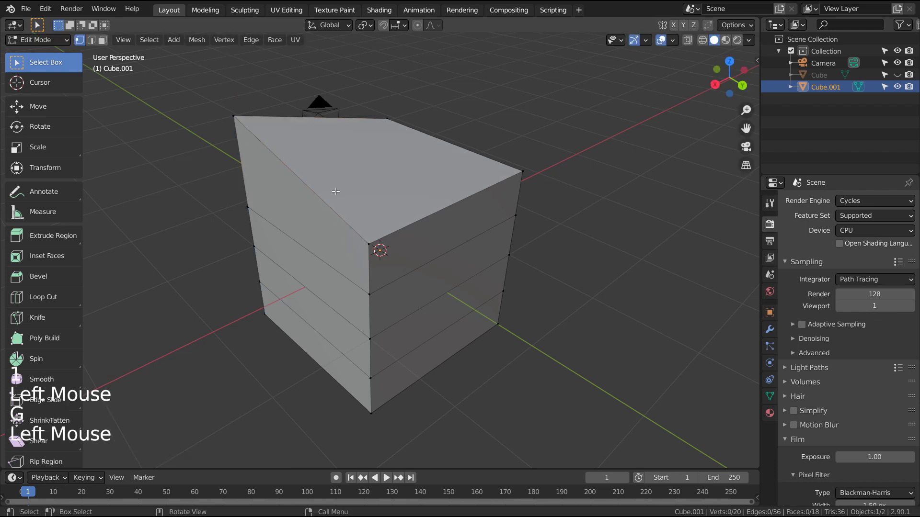
Step: Try a vertical top-edge move and a top-face move, cancelling and undoing both
{"action": "key", "text": "2"}
{"action": "left_click", "coordinate": [306, 187]}
{"action": "key", "text": "g"}
{"action": "key", "text": "z"}
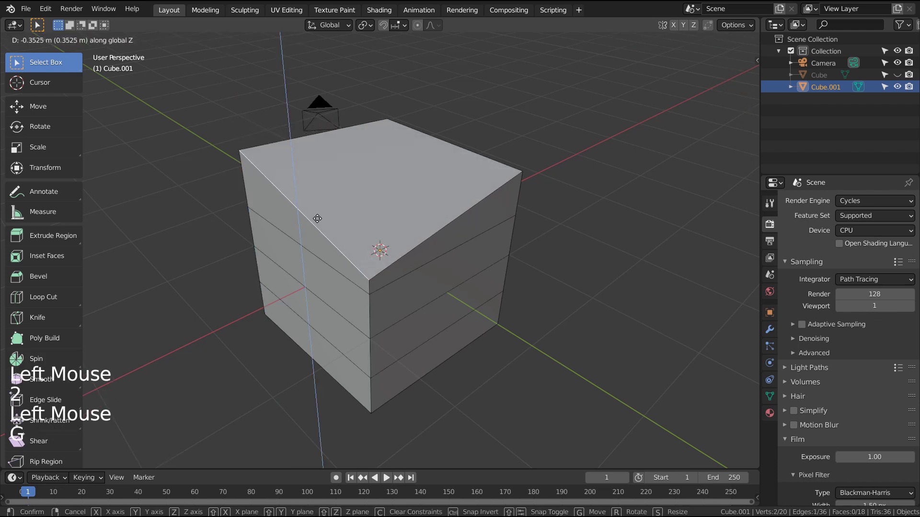
{"action": "right_click", "coordinate": [299, 126]}
{"action": "key", "text": "ctrl+z"}
{"action": "key", "text": "3"}
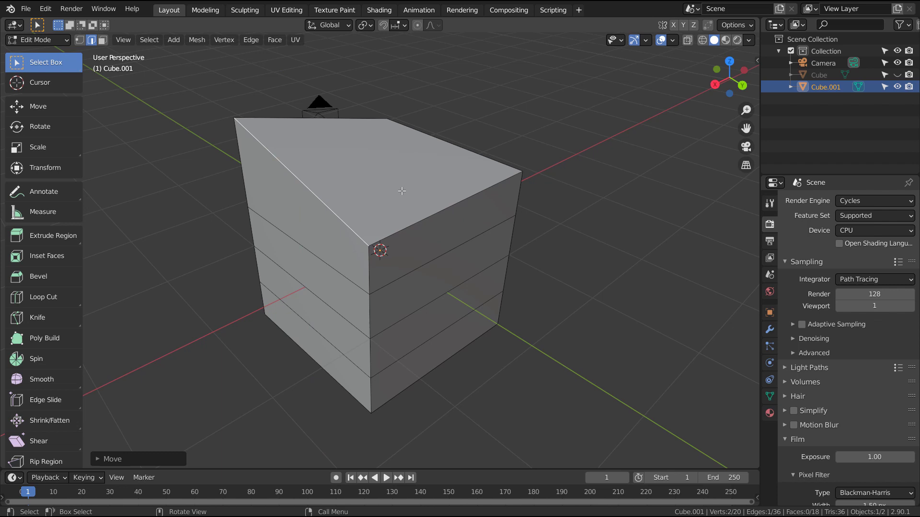
{"action": "left_click", "coordinate": [415, 190]}
{"action": "key", "text": "g"}
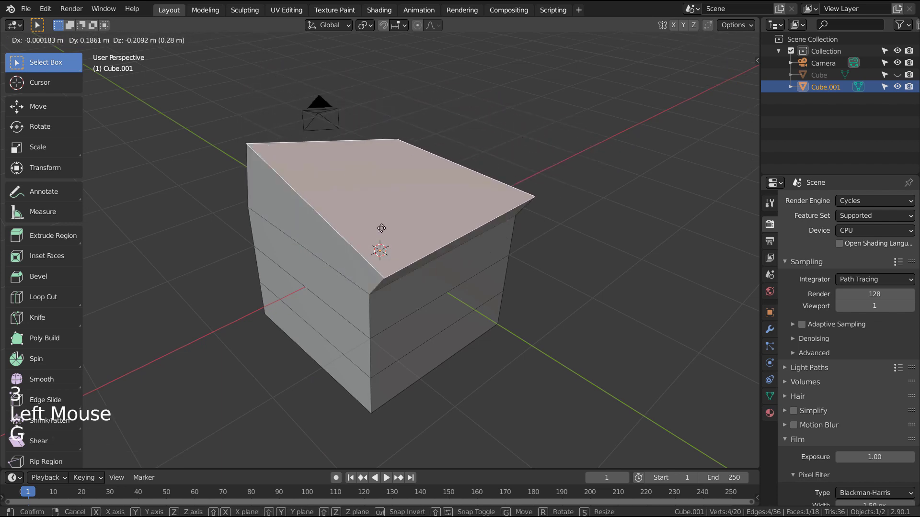
{"action": "left_click", "coordinate": [446, 144]}
{"action": "key", "text": "ctrl+z"}
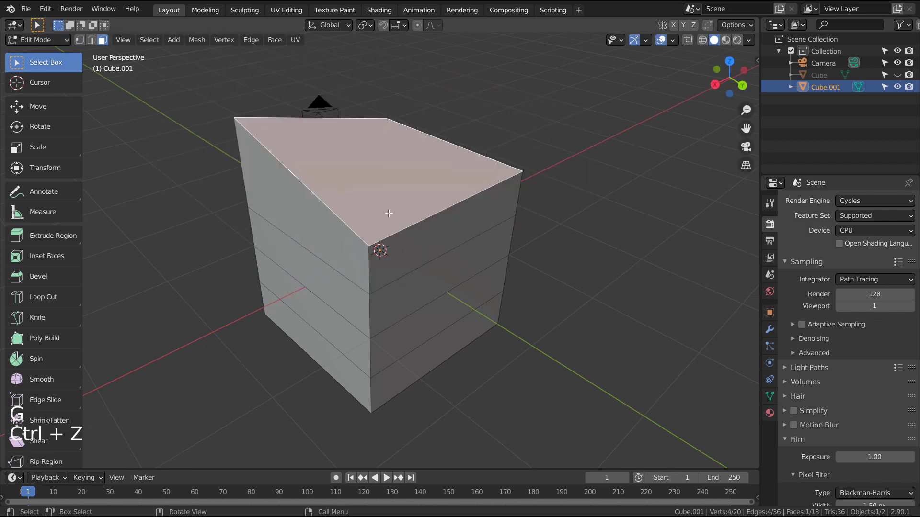
Step: Cycle through vertex, edge and face modes, then clear the selection
{"action": "key", "text": "1"}
{"action": "key", "text": "2"}
{"action": "key", "text": "3"}
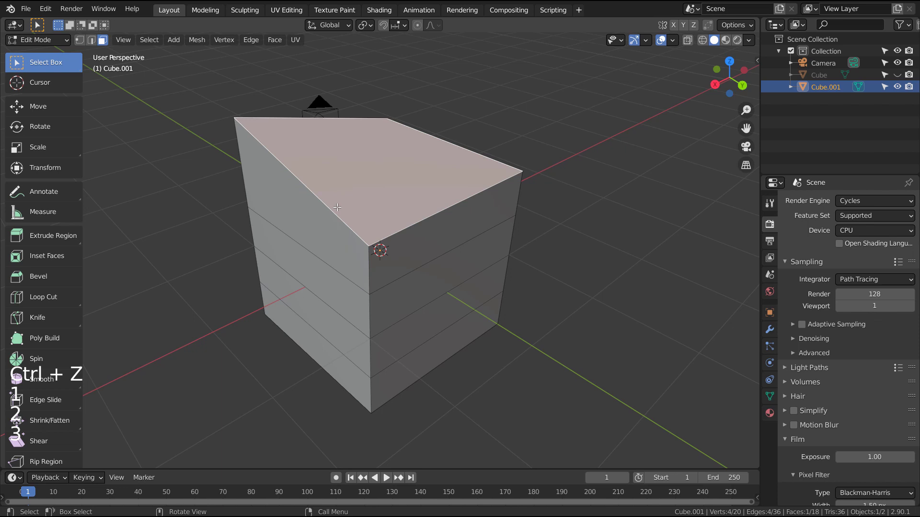
{"action": "key", "text": "1"}
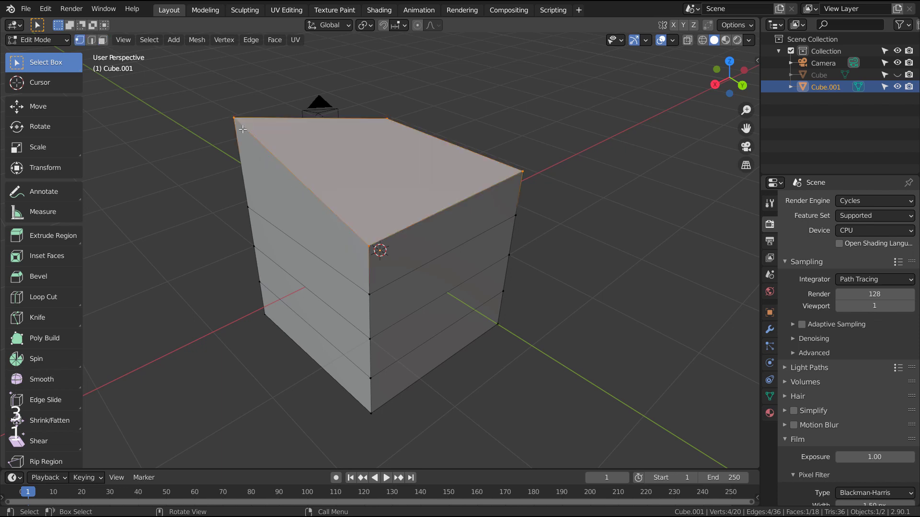
{"action": "left_click", "coordinate": [232, 116]}
Step: Select the upper and lower middle edge loops and scale them inward
{"action": "key", "text": "3"}
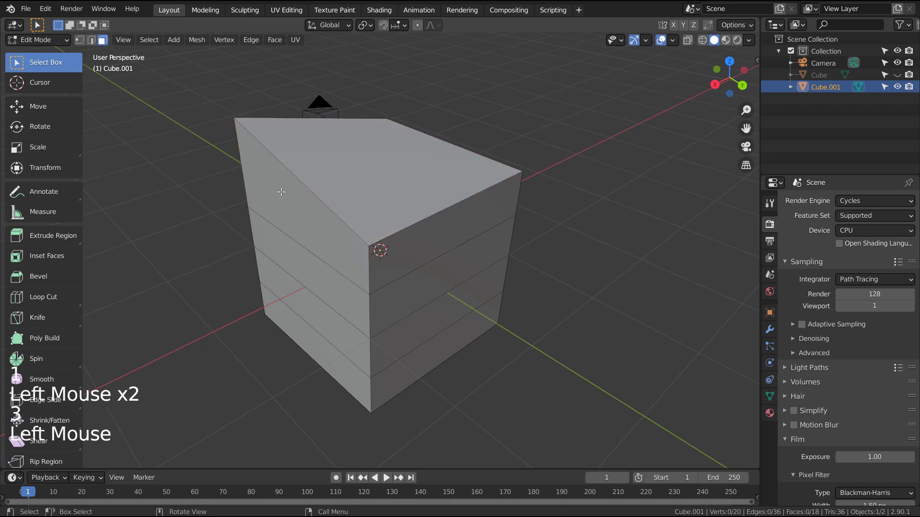
{"action": "left_click", "coordinate": [336, 287]}
{"action": "middle_click_drag", "start_coordinate": [335, 286], "coordinate": [381, 251]}
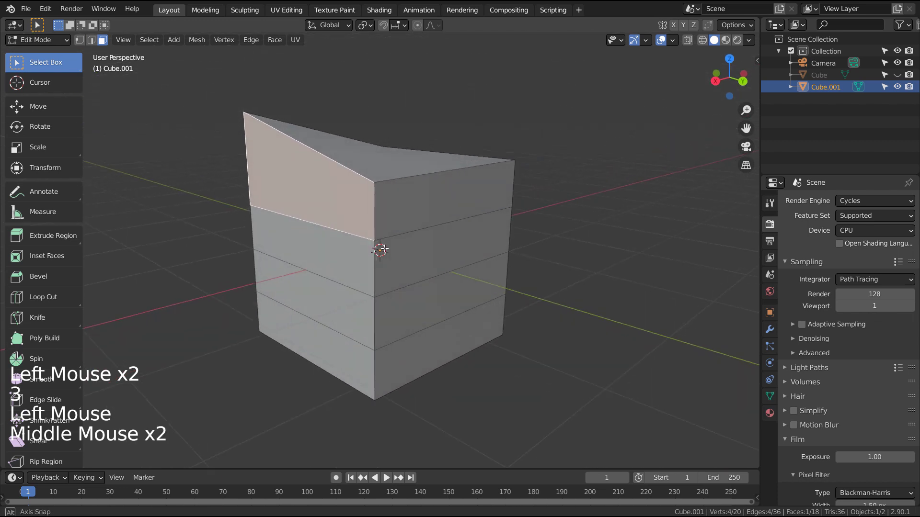
{"action": "middle_click", "coordinate": [379, 250]}
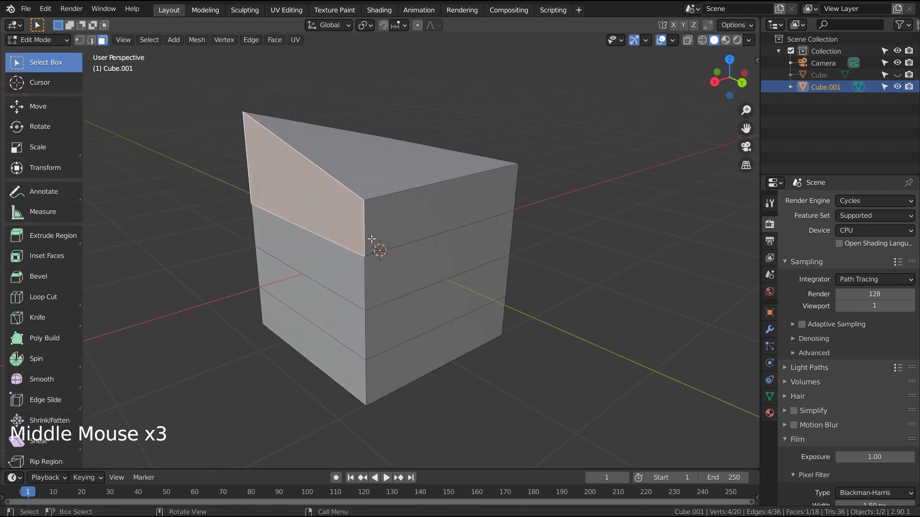
{"action": "key", "text": "2"}
{"action": "key", "text": "alt"}
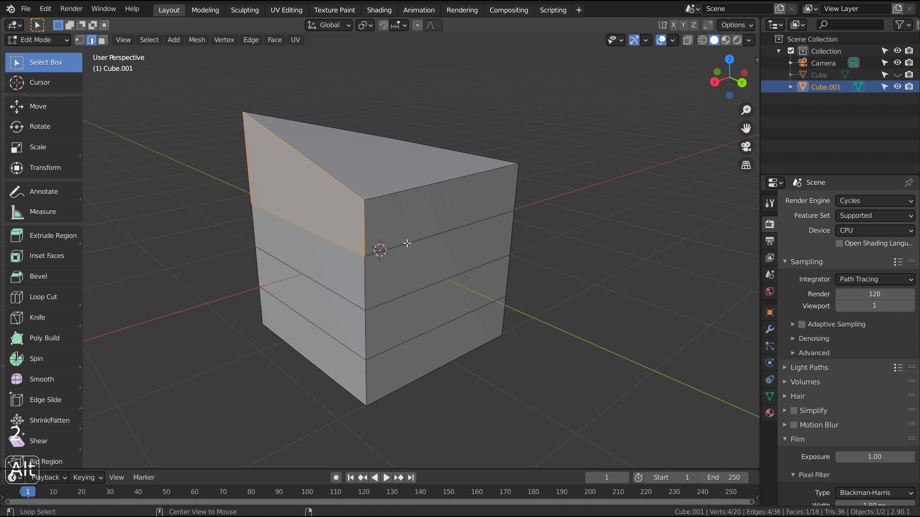
{"action": "left_click", "coordinate": [405, 244], "text": "alt"}
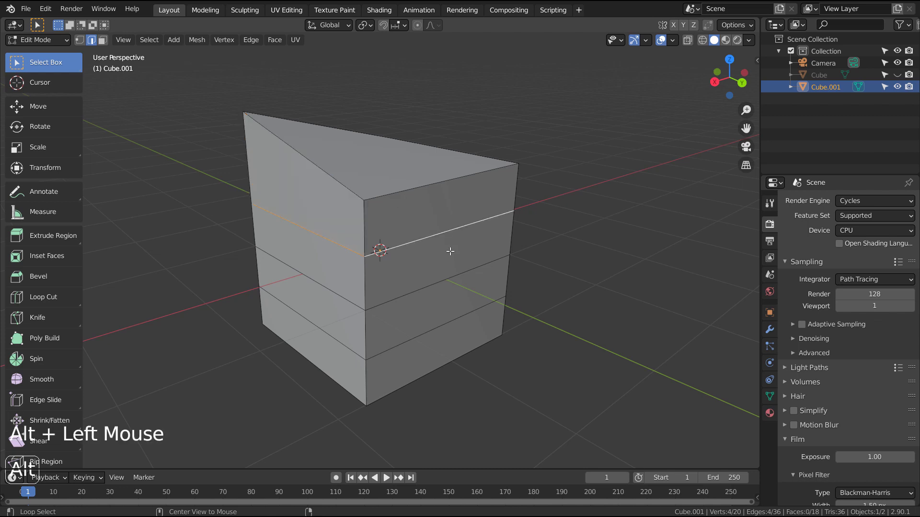
{"action": "left_click", "coordinate": [427, 284], "text": "alt+shift"}
{"action": "key", "text": "s"}
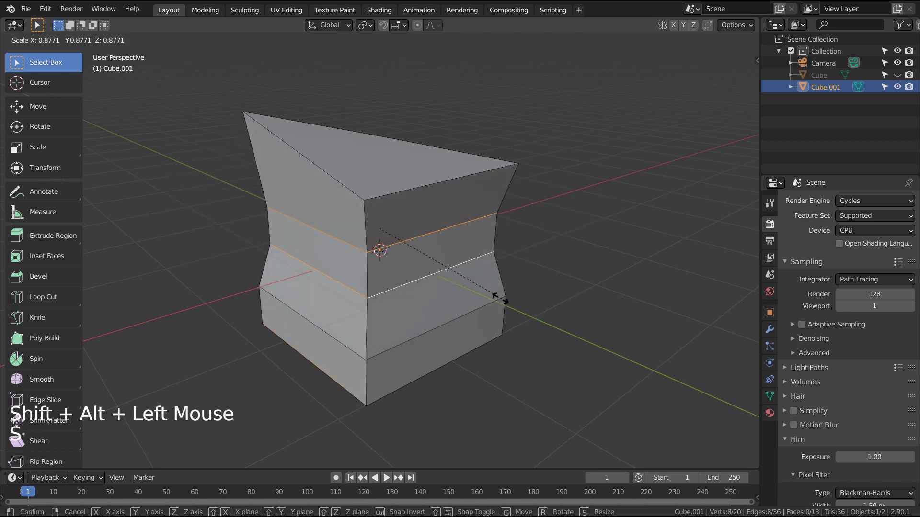
{"action": "left_click", "coordinate": [474, 291]}
Step: Leave Edit Mode and orbit around the pinched waist
{"action": "middle_click_drag", "start_coordinate": [485, 310], "coordinate": [495, 324]}
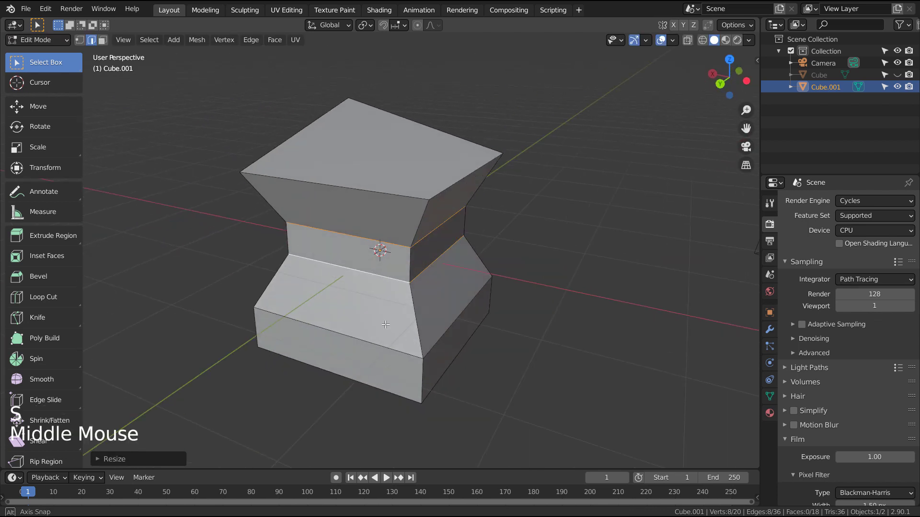
{"action": "middle_click_drag", "start_coordinate": [385, 325], "coordinate": [503, 326]}
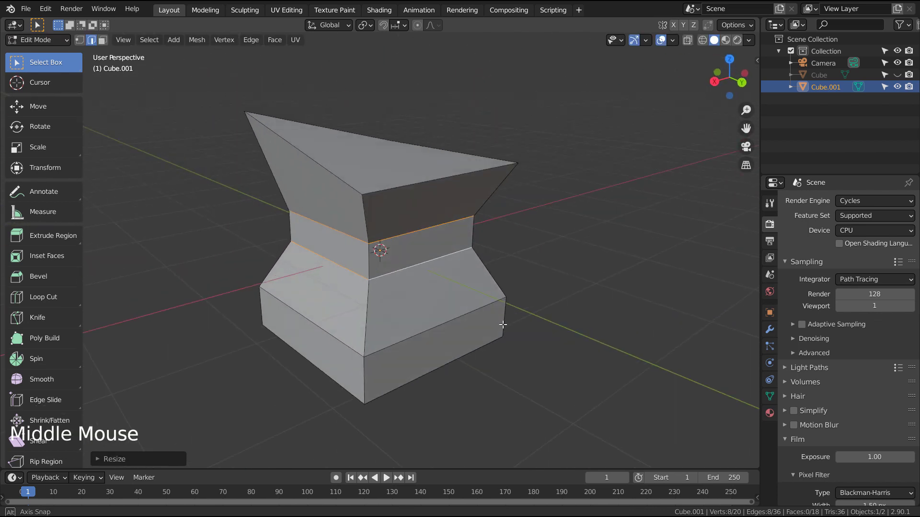
{"action": "key", "text": "Tab"}
{"action": "mouse_move", "coordinate": [382, 314]}
{"action": "middle_mouse_down"}
{"action": "mouse_move", "coordinate": [374, 237]}
{"action": "mouse_move", "coordinate": [494, 325]}
{"action": "mouse_move", "coordinate": [417, 329]}
{"action": "mouse_move", "coordinate": [361, 314]}
{"action": "middle_mouse_up"}
Step: Back in Edit Mode, slide the lower edge loop along the sides
{"action": "key", "text": "Tab"}
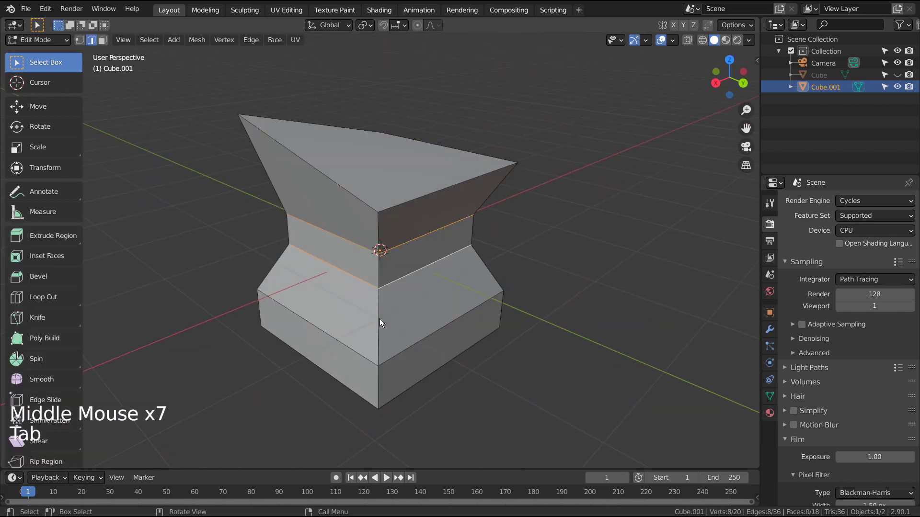
{"action": "scroll", "coordinate": [379, 319], "scroll_direction": "up", "scroll_amount": 2}
{"action": "scroll", "coordinate": [389, 317], "scroll_direction": "up", "scroll_amount": 1}
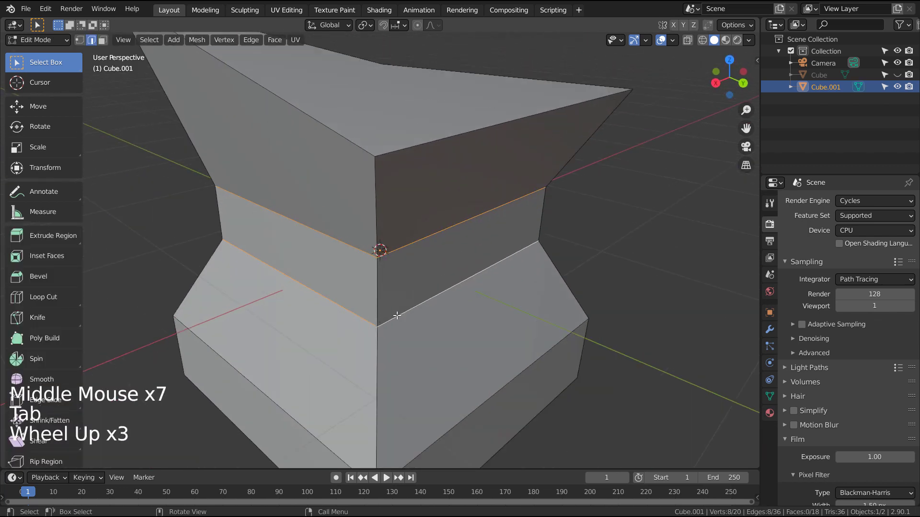
{"action": "key", "text": "2"}
{"action": "left_click", "coordinate": [427, 312], "text": "alt"}
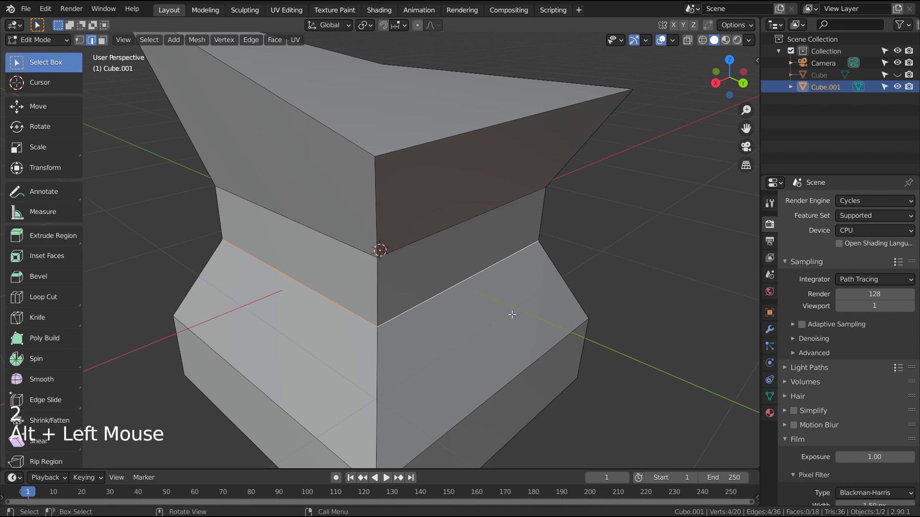
{"action": "scroll", "coordinate": [512, 315], "scroll_direction": "down", "scroll_amount": 3}
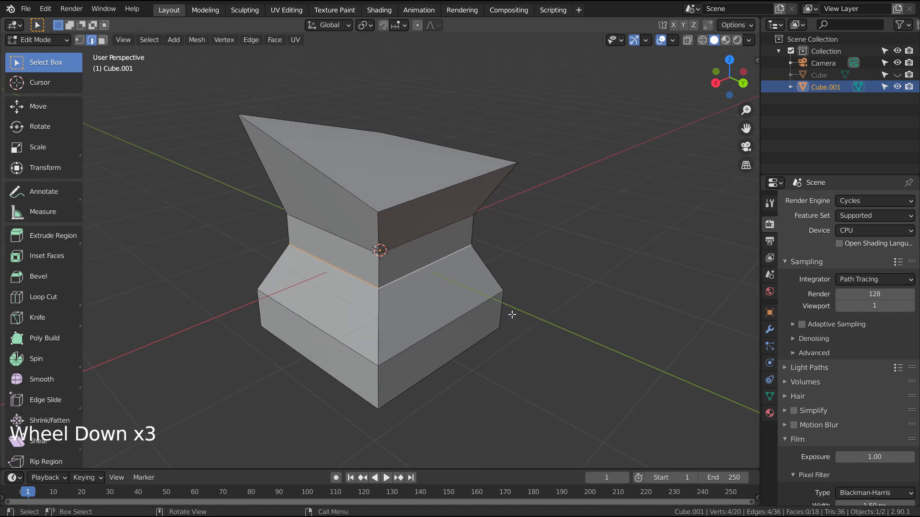
{"action": "key", "text": "g"}
{"action": "key", "text": "g"}
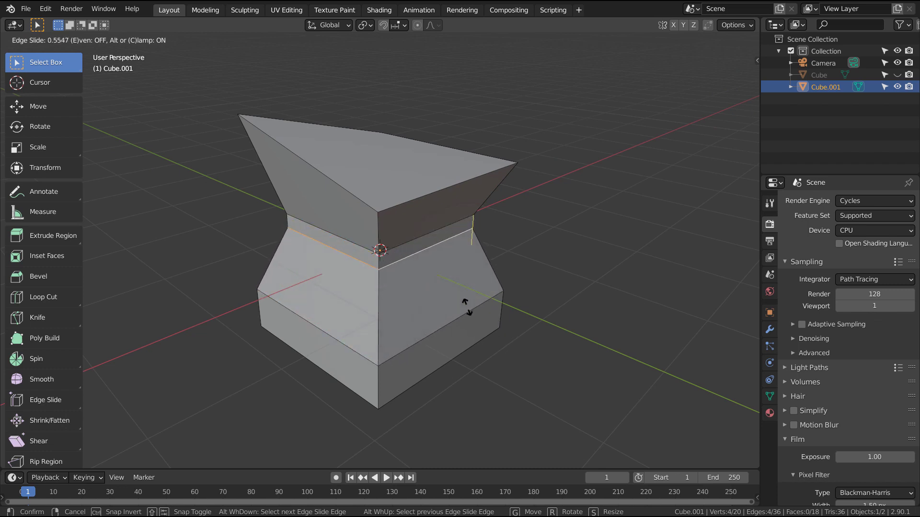
{"action": "left_click", "coordinate": [470, 332]}
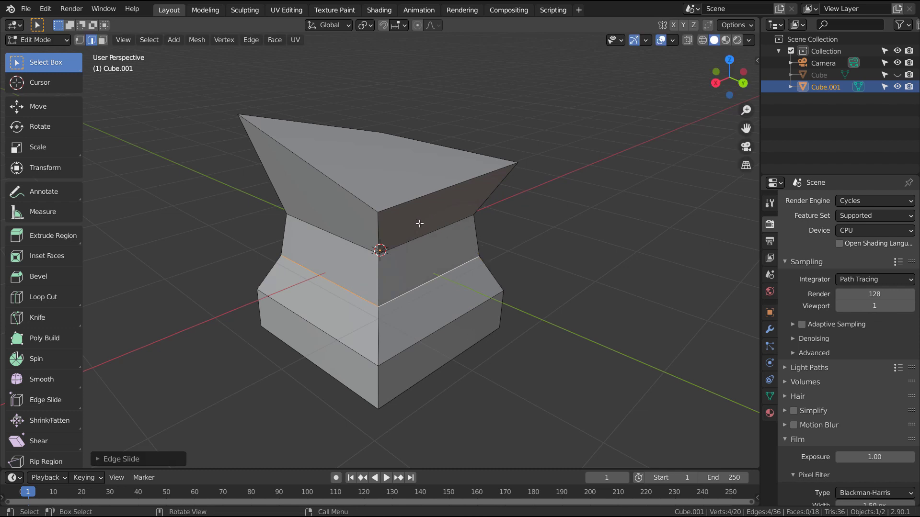
Step: Slide the edge loop below the top to a new position and exit Edit Mode
{"action": "key", "text": "alt"}
{"action": "left_click", "coordinate": [379, 250], "text": "alt"}
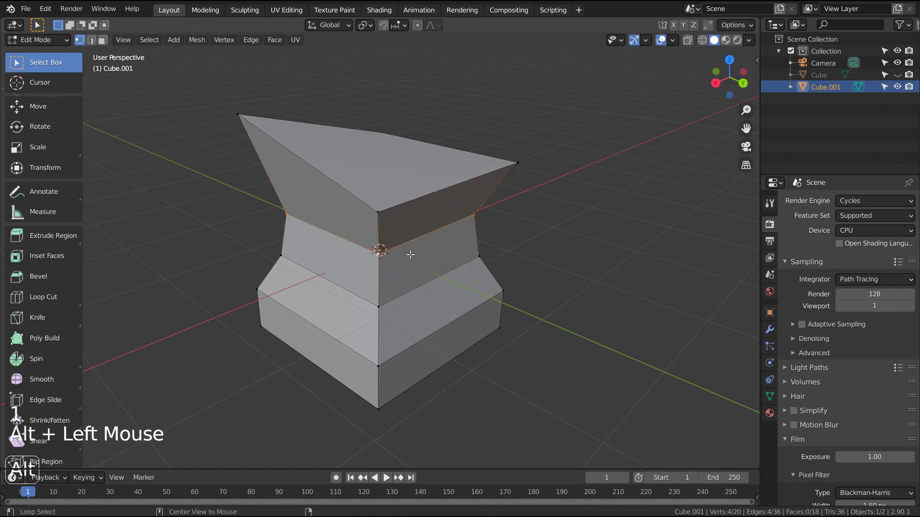
{"action": "key", "text": "g"}
{"action": "key", "text": "g"}
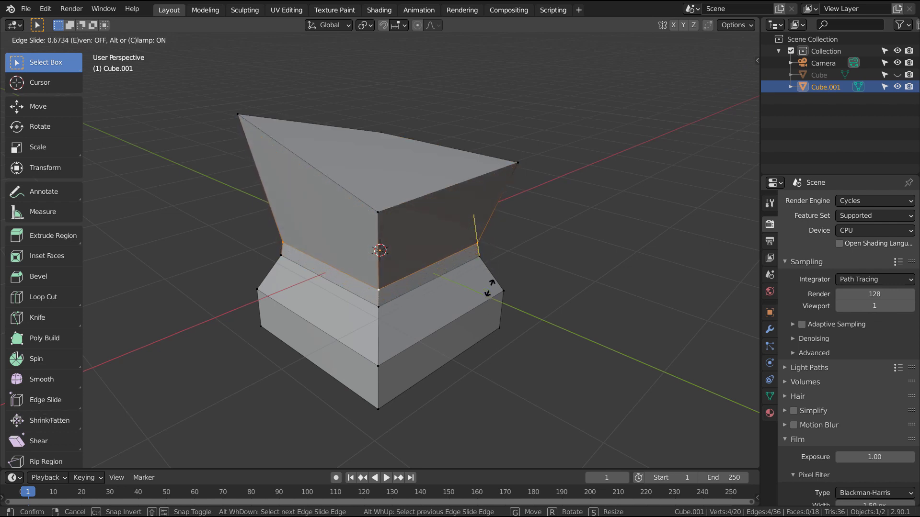
{"action": "left_click", "coordinate": [488, 246]}
{"action": "key", "text": "Tab"}
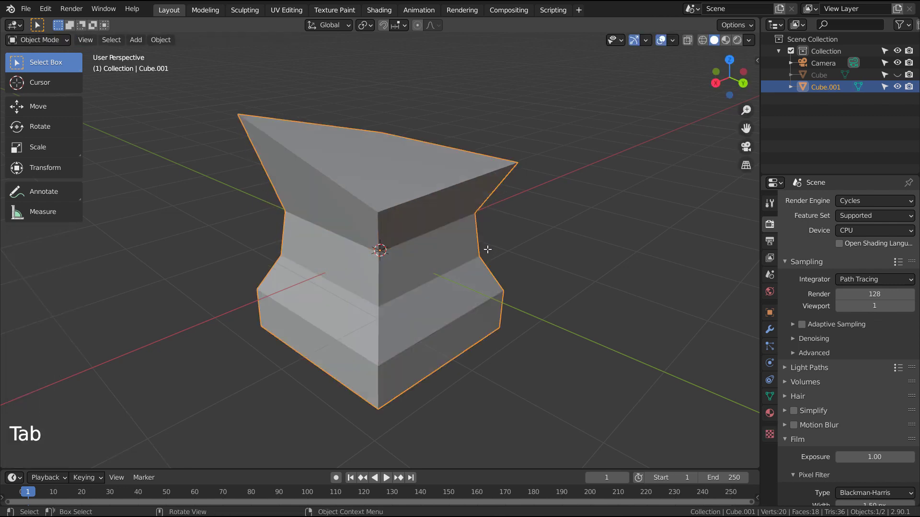
{"action": "mouse_move", "coordinate": [358, 262]}
{"action": "middle_mouse_down"}
{"action": "mouse_move", "coordinate": [414, 237]}
{"action": "mouse_move", "coordinate": [513, 228]}
{"action": "mouse_move", "coordinate": [376, 285]}
{"action": "mouse_move", "coordinate": [355, 268]}
{"action": "mouse_move", "coordinate": [439, 242]}
{"action": "middle_mouse_up"}
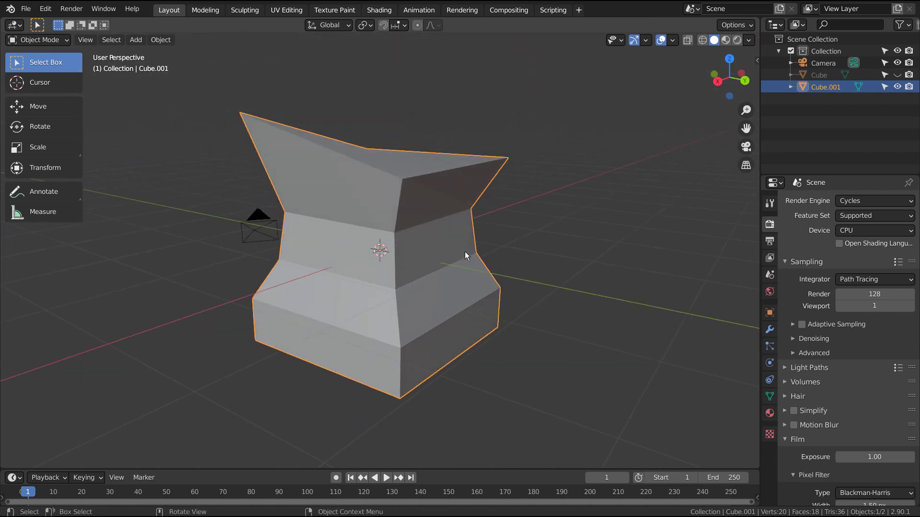
Step: Give the pinched block a Subdivision Surface modifier from the Modifier tab, then return to Edit Mode
{"action": "double_click", "coordinate": [769, 329]}
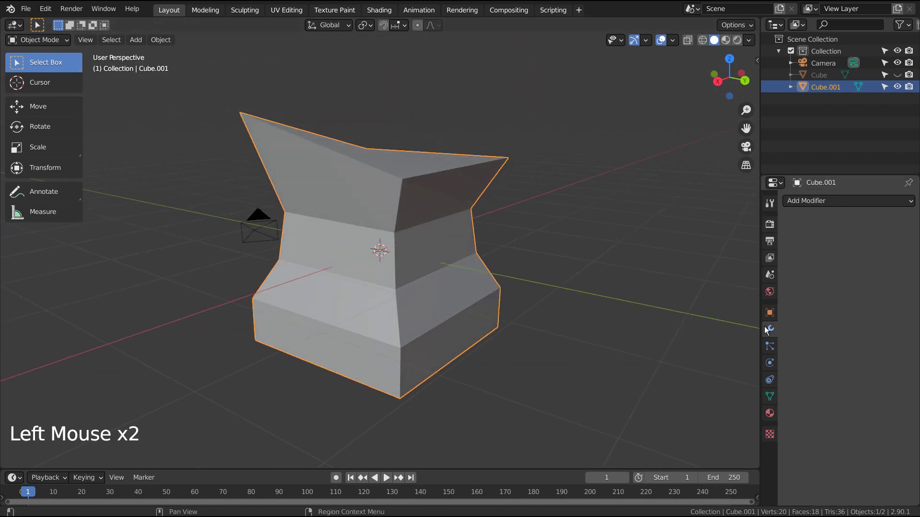
{"action": "left_click", "coordinate": [836, 206]}
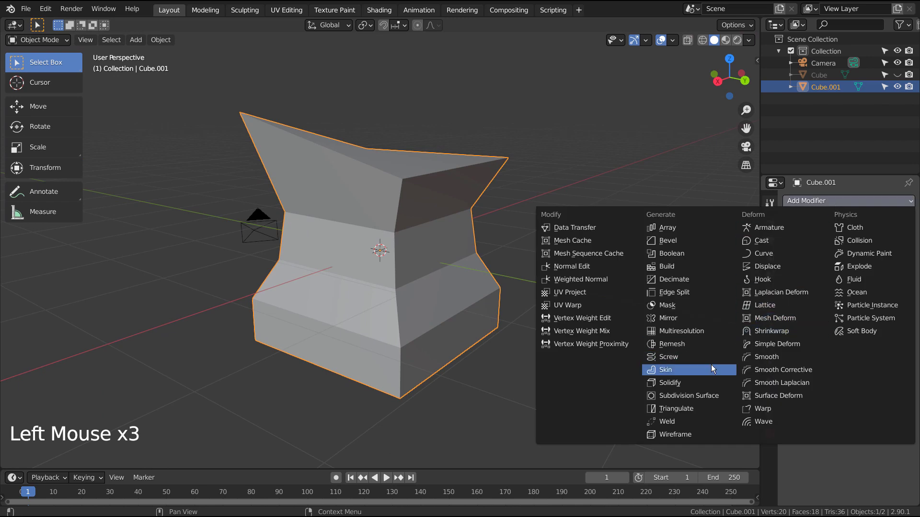
{"action": "left_click", "coordinate": [705, 395]}
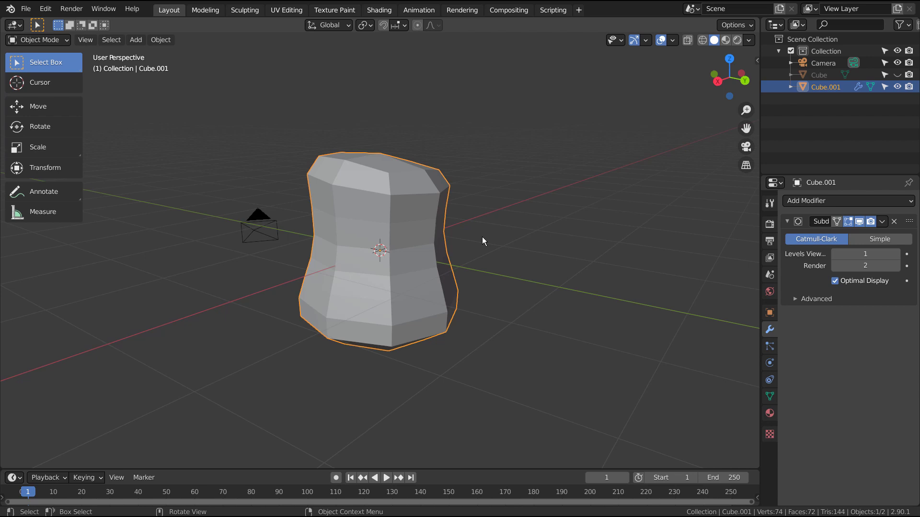
{"action": "key", "text": "Tab"}
{"action": "mouse_move", "coordinate": [403, 210]}
{"action": "middle_mouse_down"}
{"action": "mouse_move", "coordinate": [367, 303]}
{"action": "mouse_move", "coordinate": [478, 231]}
{"action": "middle_mouse_up"}
Step: Add an edge loop with Ctrl+R and slide it up near the top
{"action": "key", "text": "ctrl+r"}
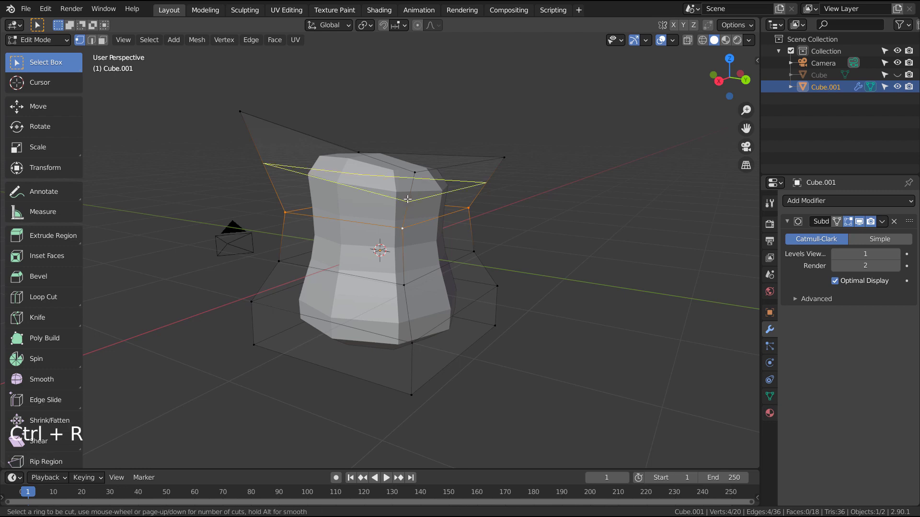
{"action": "left_click", "coordinate": [405, 200]}
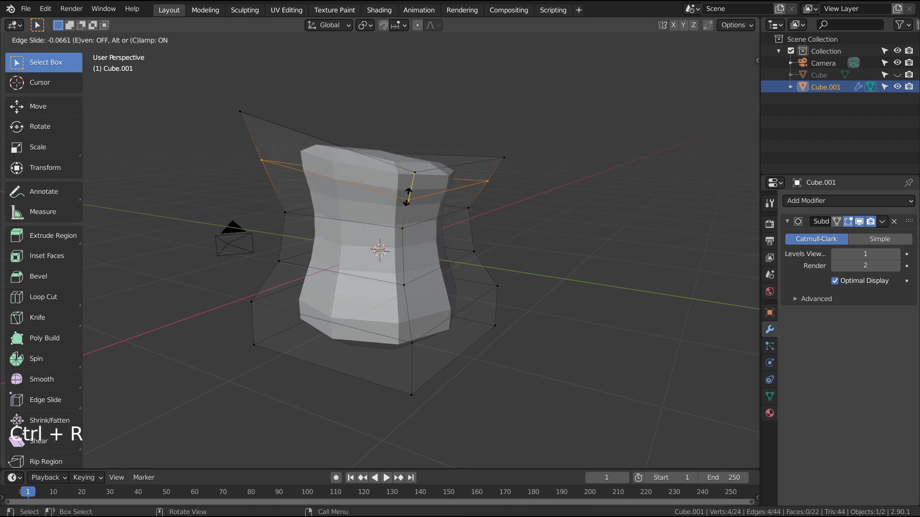
{"action": "left_click", "coordinate": [414, 172]}
{"action": "mouse_move", "coordinate": [503, 176]}
{"action": "middle_mouse_down"}
{"action": "mouse_move", "coordinate": [516, 178]}
{"action": "mouse_move", "coordinate": [467, 222]}
{"action": "mouse_move", "coordinate": [478, 212]}
{"action": "middle_mouse_up"}
Step: Inset the top face in face select mode
{"action": "key", "text": "3"}
{"action": "left_click", "coordinate": [478, 211]}
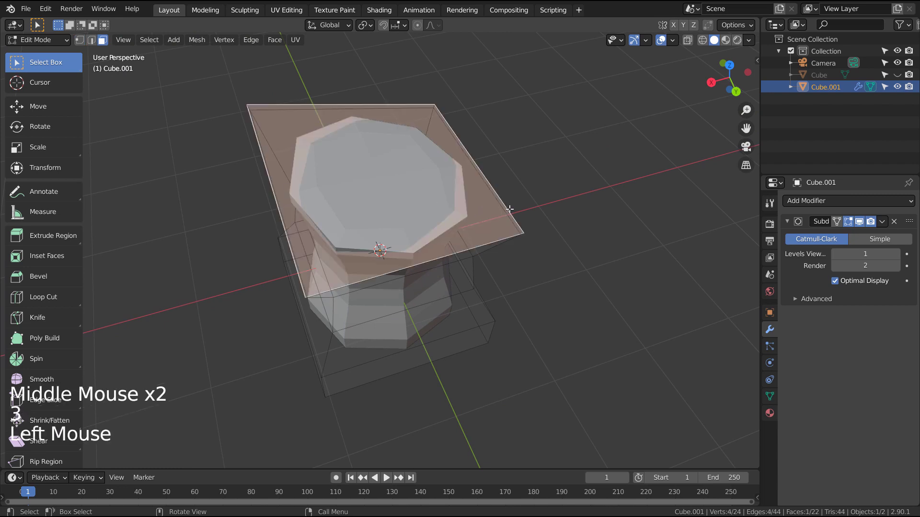
{"action": "key", "text": "i"}
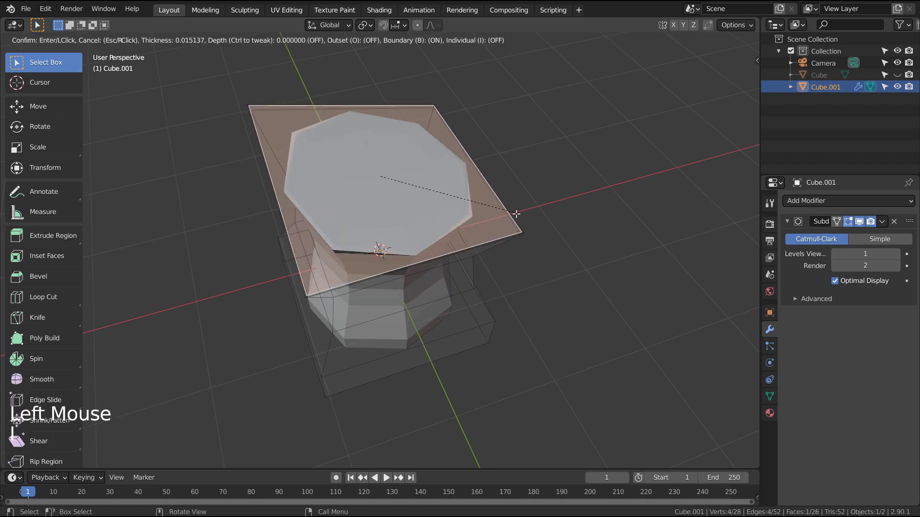
{"action": "left_click", "coordinate": [514, 214]}
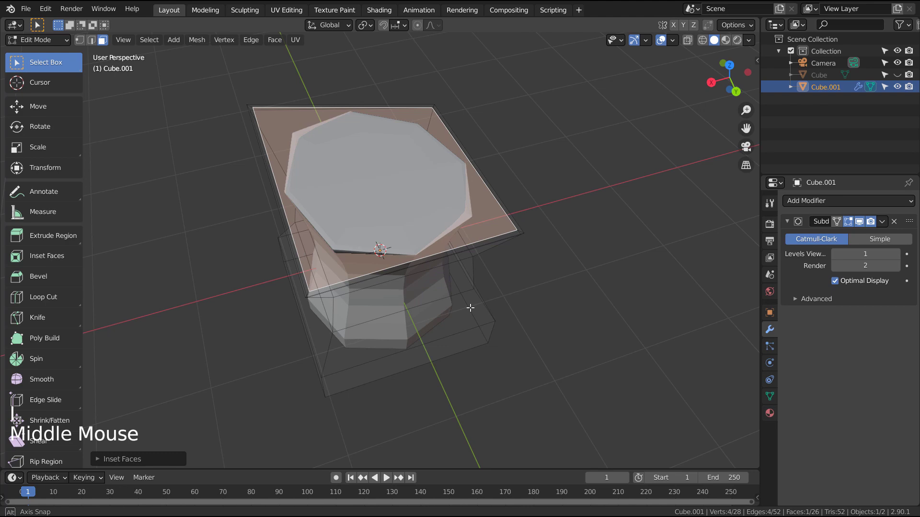
Step: Return to object mode and apply Shade Smooth to the shape
{"action": "mouse_move", "coordinate": [514, 216]}
{"action": "middle_mouse_down"}
{"action": "mouse_move", "coordinate": [474, 302]}
{"action": "mouse_move", "coordinate": [539, 266]}
{"action": "mouse_move", "coordinate": [422, 298]}
{"action": "mouse_move", "coordinate": [386, 266]}
{"action": "middle_mouse_up"}
{"action": "key", "text": "Tab"}
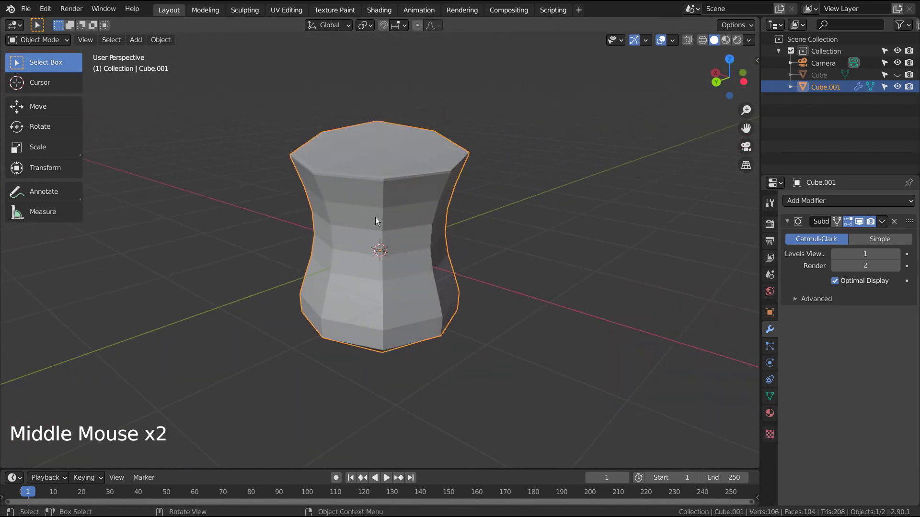
{"action": "right_click", "coordinate": [375, 217]}
{"action": "left_click", "coordinate": [368, 206]}
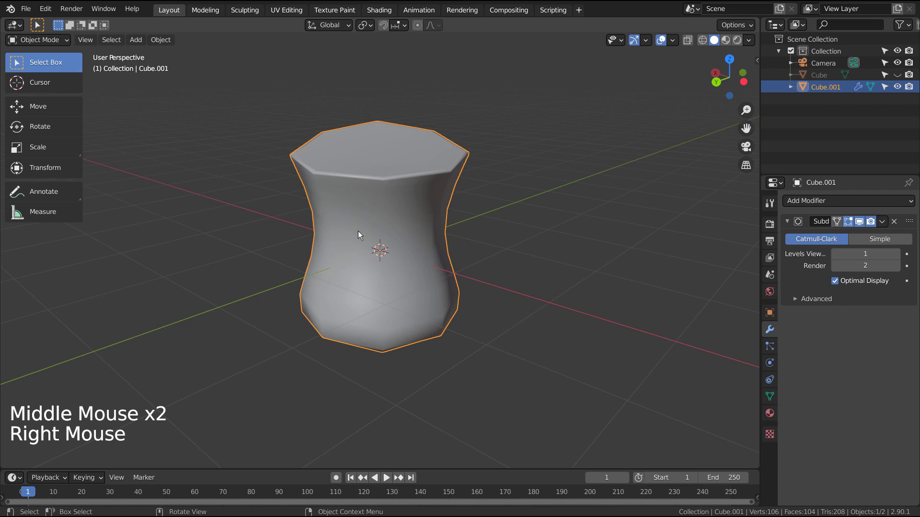
Step: Set subdivision level 3 with Ctrl+3 and add an edge loop near the bottom
{"action": "key", "text": "ctrl+3"}
{"action": "mouse_move", "coordinate": [358, 231]}
{"action": "middle_mouse_down"}
{"action": "mouse_move", "coordinate": [394, 241]}
{"action": "mouse_move", "coordinate": [585, 240]}
{"action": "mouse_move", "coordinate": [633, 276]}
{"action": "mouse_move", "coordinate": [598, 334]}
{"action": "mouse_move", "coordinate": [489, 296]}
{"action": "mouse_move", "coordinate": [493, 238]}
{"action": "middle_mouse_up"}
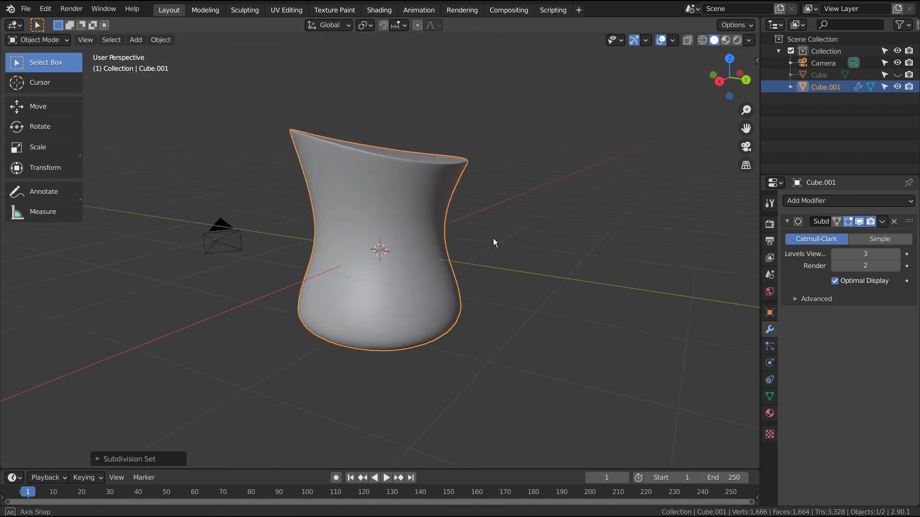
{"action": "key", "text": "Tab"}
{"action": "key", "text": "ctrl+r"}
{"action": "left_click_drag", "start_coordinate": [422, 338], "coordinate": [422, 363]}
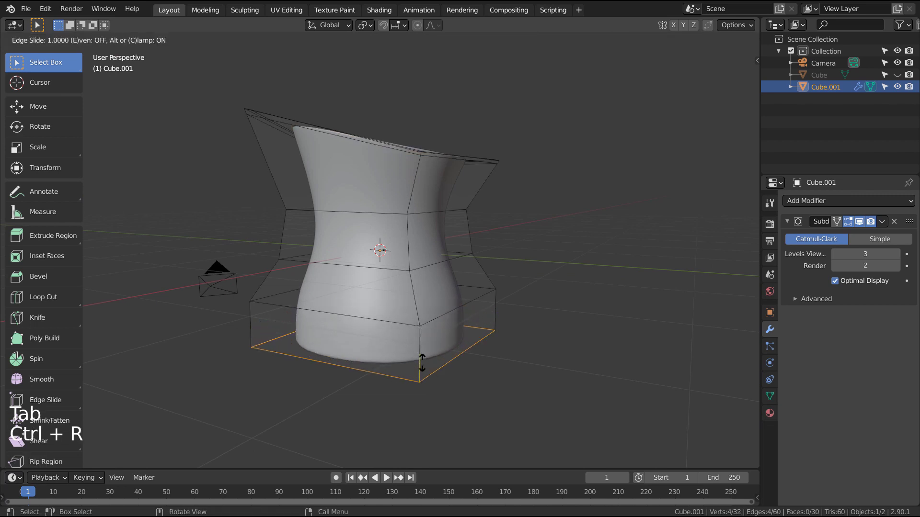
{"action": "left_click", "coordinate": [423, 367]}
Step: Inset the bottom face, then return to object mode
{"action": "middle_click_drag", "start_coordinate": [504, 356], "coordinate": [467, 216]}
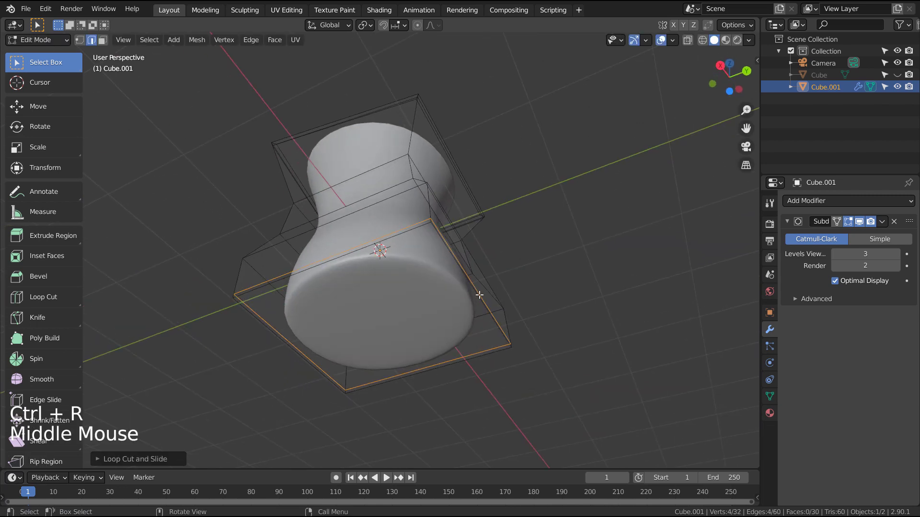
{"action": "key", "text": "3"}
{"action": "left_click", "coordinate": [409, 301]}
{"action": "key", "text": "i"}
{"action": "left_click", "coordinate": [526, 315]}
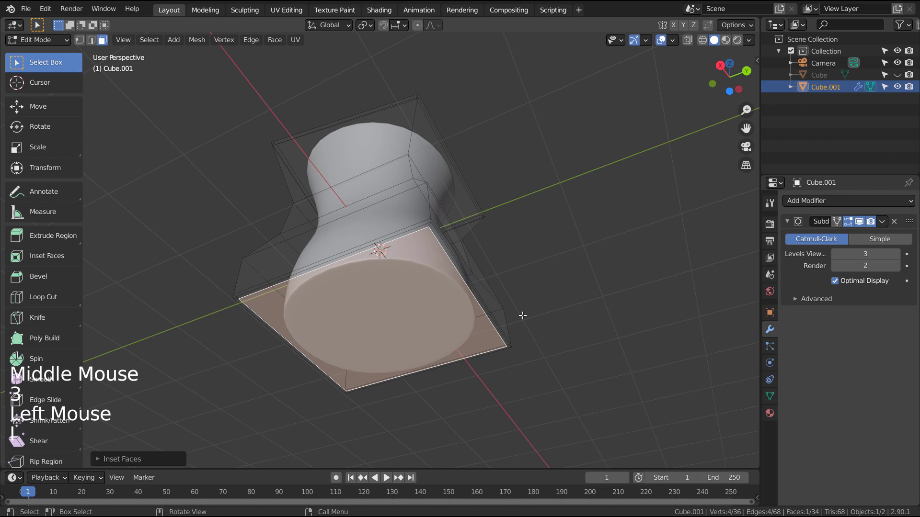
{"action": "key", "text": "Tab"}
{"action": "mouse_move", "coordinate": [531, 212]}
{"action": "middle_mouse_down"}
{"action": "mouse_move", "coordinate": [516, 289]}
{"action": "mouse_move", "coordinate": [463, 284]}
{"action": "middle_mouse_up"}
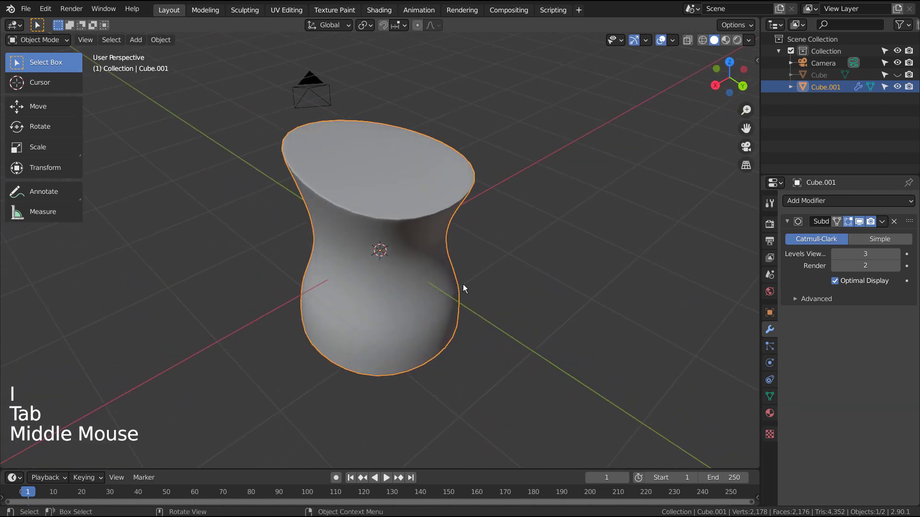
Step: Inset the top face of the mesh in face select mode
{"action": "key", "text": "Tab"}
{"action": "key", "text": "Tab"}
{"action": "key", "text": "Tab"}
{"action": "key", "text": "3"}
{"action": "left_click", "coordinate": [381, 172]}
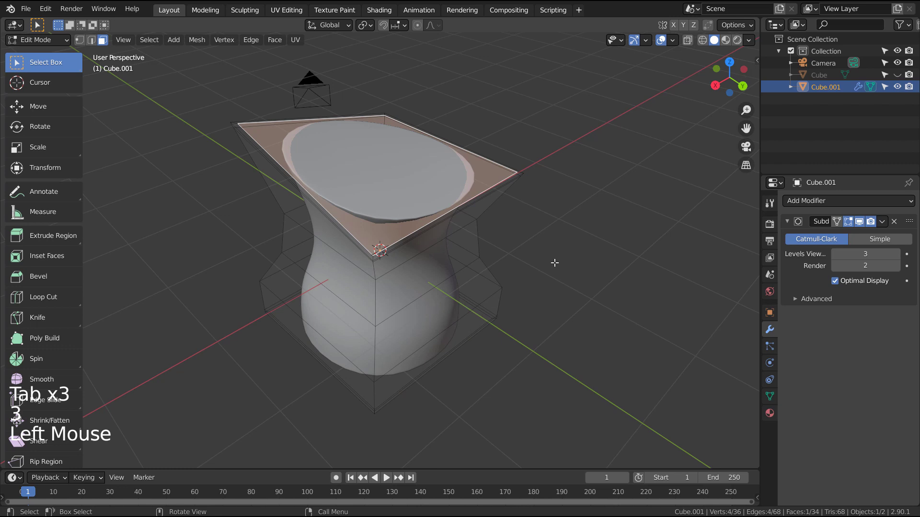
{"action": "key", "text": "i"}
{"action": "left_click", "coordinate": [529, 255]}
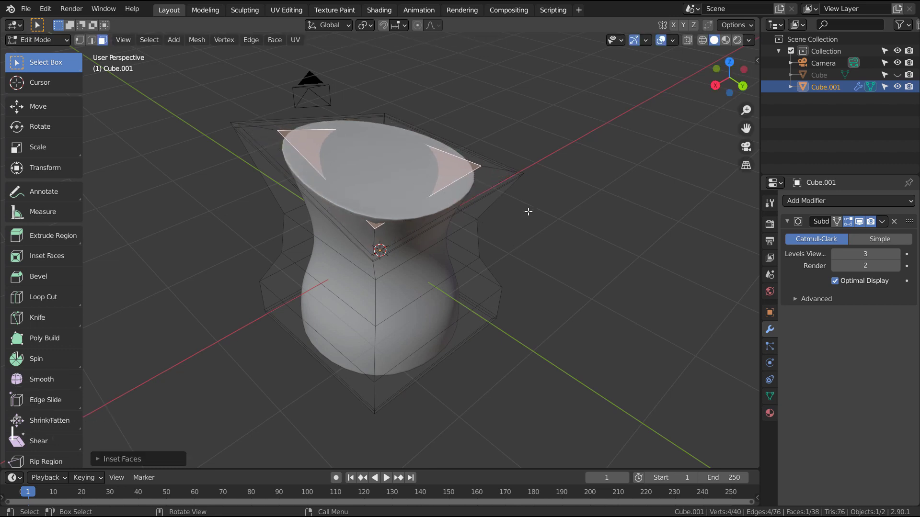
Step: Extrude the inset face down along Z into a hollow and inset it again
{"action": "key", "text": "e"}
{"action": "key", "text": "z"}
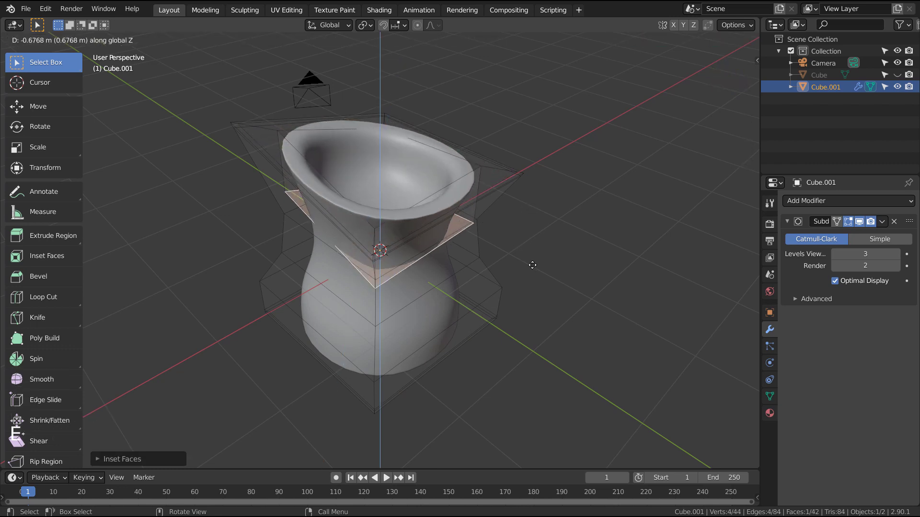
{"action": "left_click", "coordinate": [534, 338]}
{"action": "key", "text": "i"}
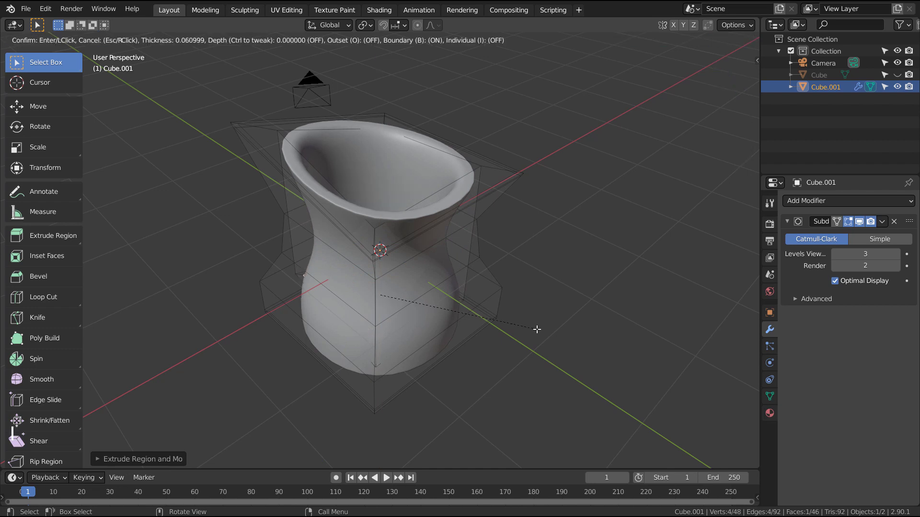
{"action": "left_click", "coordinate": [536, 330]}
{"action": "key", "text": "Tab"}
{"action": "mouse_move", "coordinate": [546, 302]}
{"action": "middle_mouse_down"}
{"action": "mouse_move", "coordinate": [502, 331]}
{"action": "mouse_move", "coordinate": [432, 341]}
{"action": "mouse_move", "coordinate": [460, 237]}
{"action": "mouse_move", "coordinate": [485, 209]}
{"action": "mouse_move", "coordinate": [438, 257]}
{"action": "mouse_move", "coordinate": [592, 264]}
{"action": "mouse_move", "coordinate": [622, 290]}
{"action": "mouse_move", "coordinate": [560, 372]}
{"action": "mouse_move", "coordinate": [400, 395]}
{"action": "mouse_move", "coordinate": [433, 296]}
{"action": "mouse_move", "coordinate": [425, 251]}
{"action": "mouse_move", "coordinate": [433, 241]}
{"action": "mouse_move", "coordinate": [454, 263]}
{"action": "mouse_move", "coordinate": [435, 236]}
{"action": "middle_mouse_up"}
{"action": "key", "text": "Tab"}
{"action": "key", "text": "Tab"}
Step: Delete the cup object, switch to front view, and add a new mesh cube
{"action": "key", "text": "x"}
{"action": "left_click", "coordinate": [424, 252]}
{"action": "key", "text": "KP_1"}
{"action": "key", "text": "shift+a"}
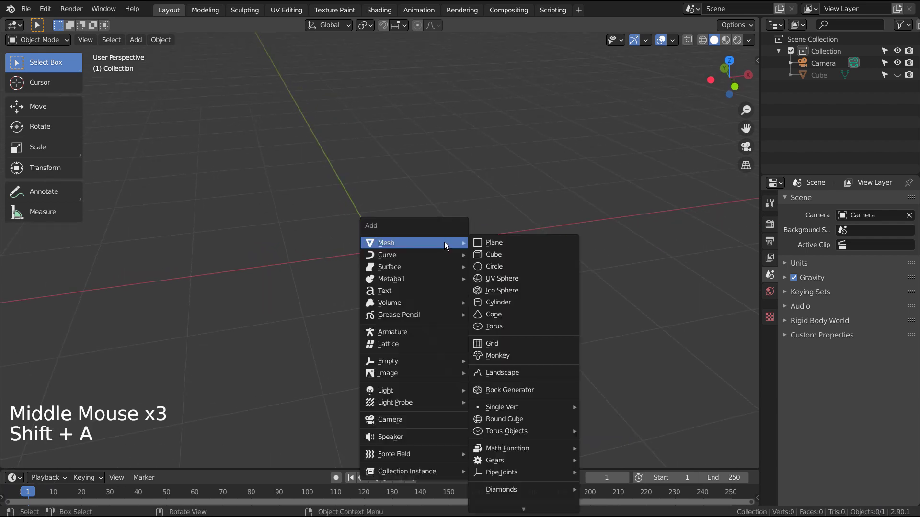
{"action": "left_click", "coordinate": [496, 253]}
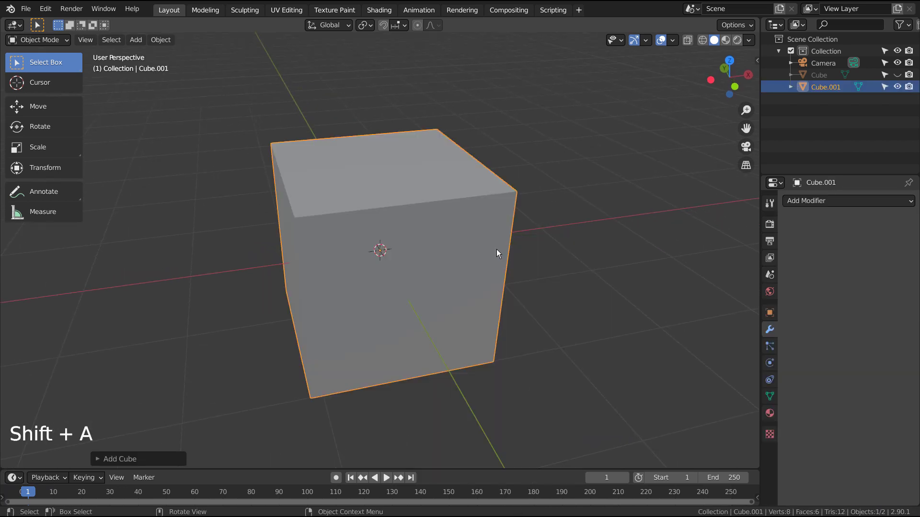
{"action": "scroll", "coordinate": [497, 250], "scroll_direction": "down", "scroll_amount": 2}
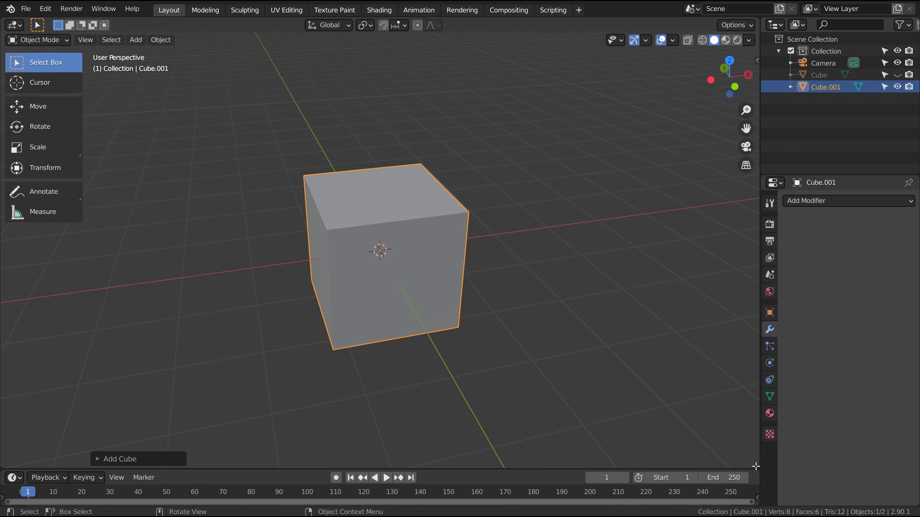
Step: Split the 3D viewport into two side-by-side views and orbit the left one
{"action": "left_click_drag", "start_coordinate": [758, 468], "coordinate": [362, 404]}
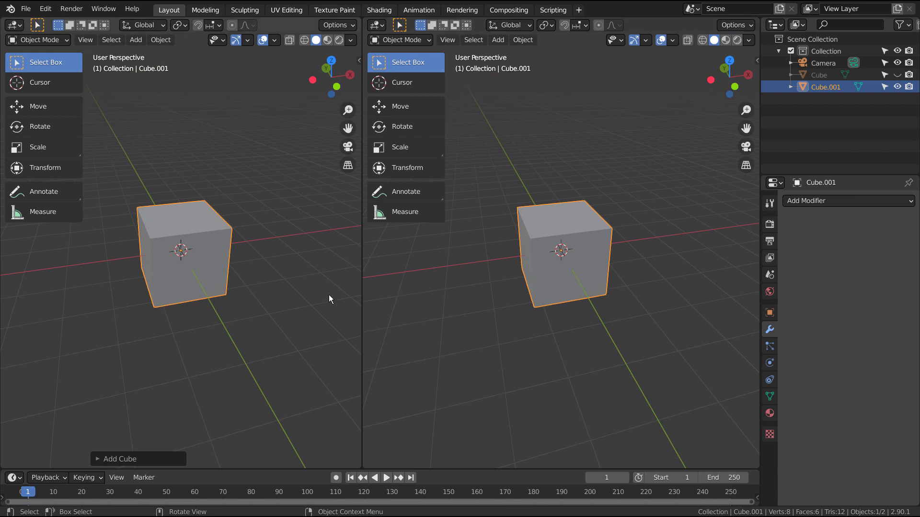
{"action": "mouse_move", "coordinate": [288, 319]}
{"action": "middle_mouse_down"}
{"action": "mouse_move", "coordinate": [321, 296]}
{"action": "mouse_move", "coordinate": [280, 314]}
{"action": "mouse_move", "coordinate": [299, 304]}
{"action": "middle_mouse_up"}
{"action": "middle_click", "coordinate": [299, 303]}
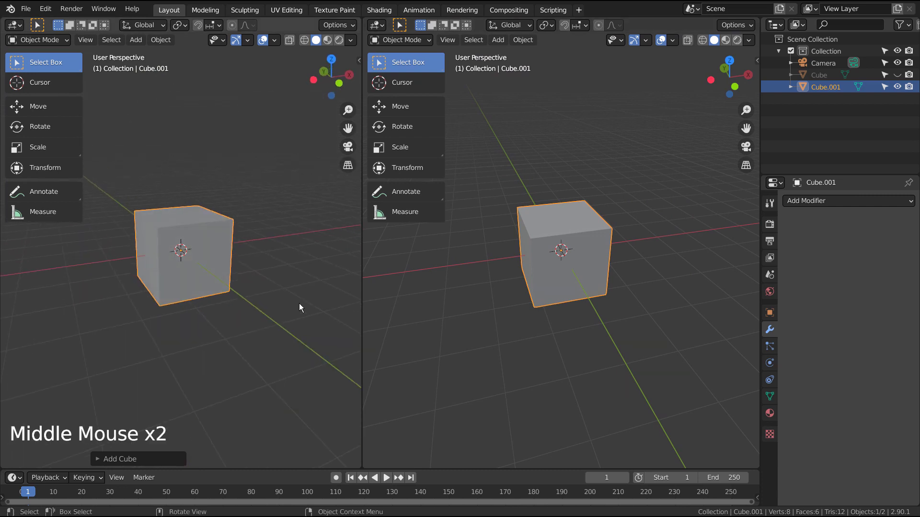
Step: Cycle the left view through front, right and top ortho views, ending front-on
{"action": "key", "text": "KP_1"}
{"action": "key", "text": "KP_3"}
{"action": "key", "text": "KP_1"}
{"action": "key", "text": "KP_7"}
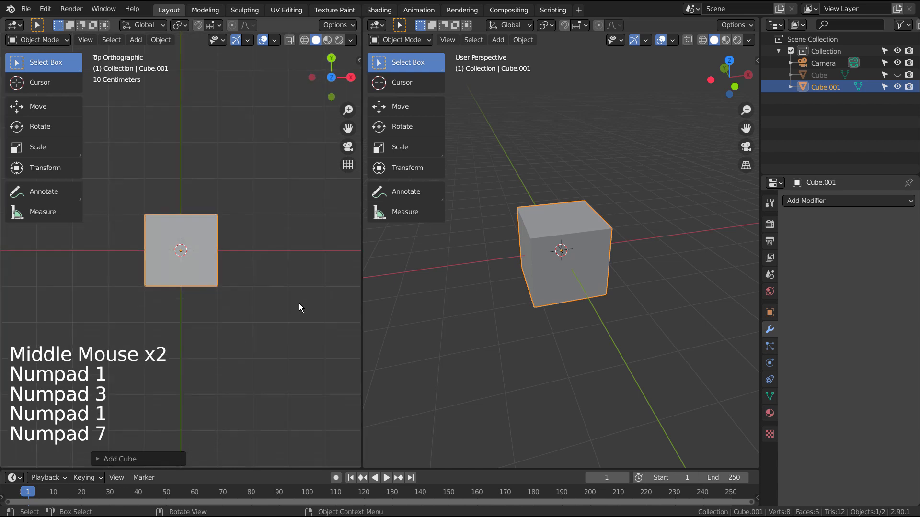
{"action": "key", "text": "KP_9"}
{"action": "key", "text": "KP_7"}
{"action": "key", "text": "KP_1"}
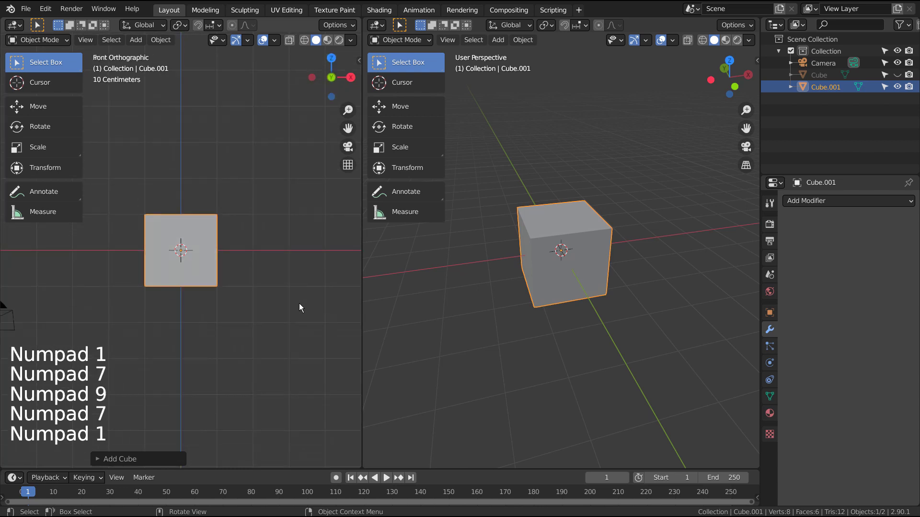
{"action": "key", "text": "KP_3"}
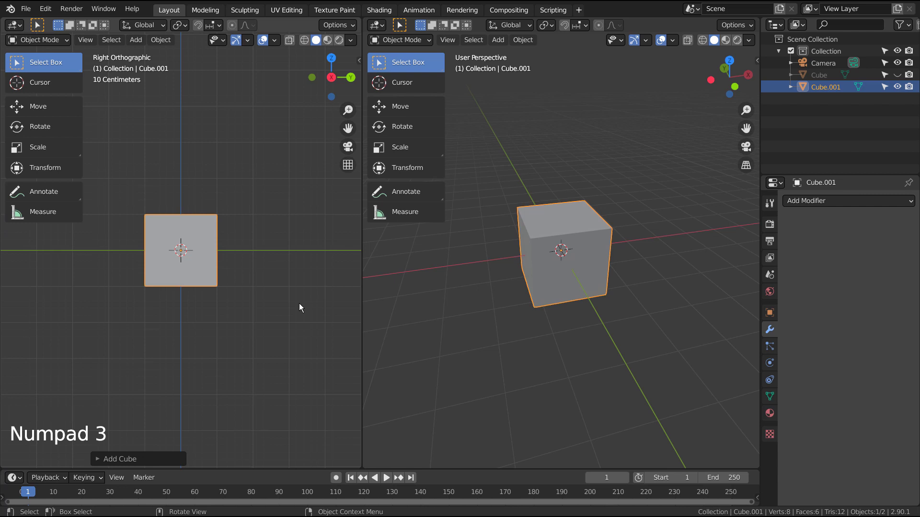
{"action": "key", "text": "KP_7"}
{"action": "key", "text": "KP_1"}
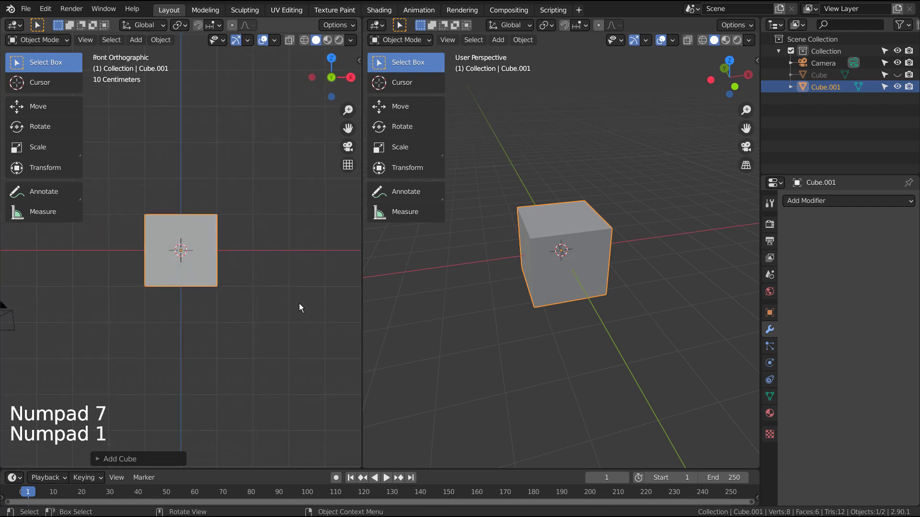
{"action": "middle_click_drag", "start_coordinate": [497, 262], "coordinate": [520, 297]}
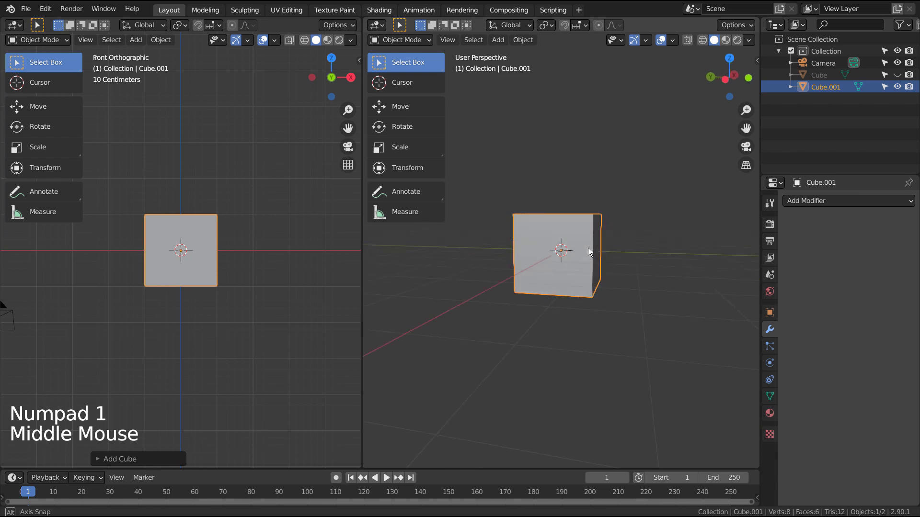
Step: Select one face of the cube in Edit Mode face select
{"action": "key", "text": "Tab"}
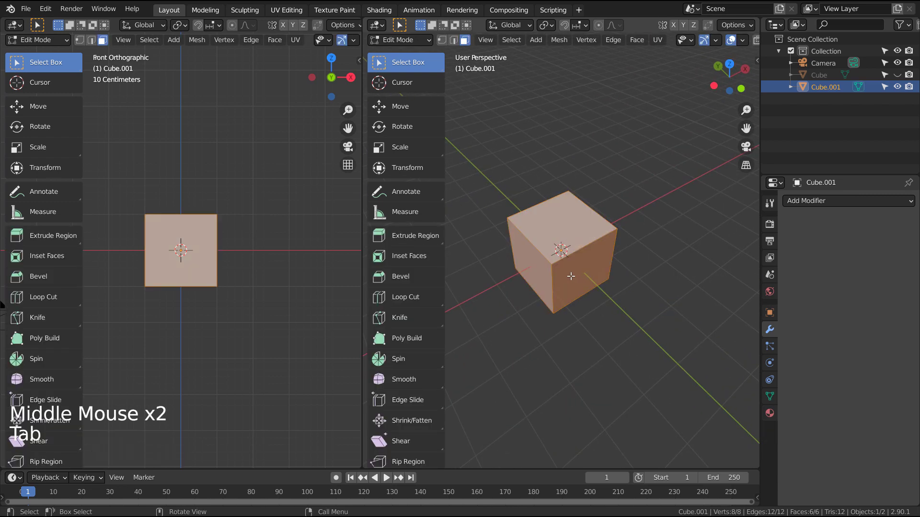
{"action": "key", "text": "3"}
{"action": "left_click", "coordinate": [579, 276]}
{"action": "mouse_move", "coordinate": [525, 279]}
{"action": "middle_mouse_down"}
{"action": "mouse_move", "coordinate": [388, 237]}
{"action": "mouse_move", "coordinate": [462, 283]}
{"action": "mouse_move", "coordinate": [570, 288]}
{"action": "mouse_move", "coordinate": [573, 297]}
{"action": "middle_mouse_up"}
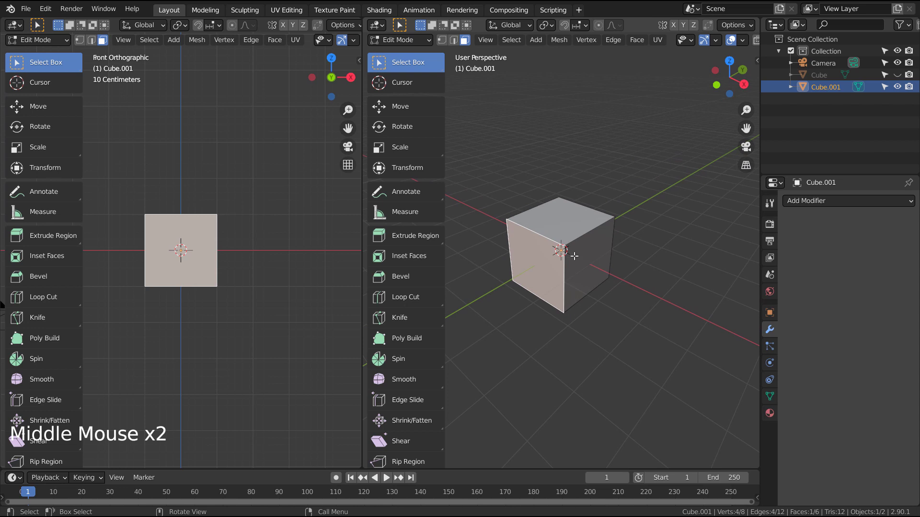
Step: Align the camera to the current view, adjust it in fly mode, and exit Edit Mode
{"action": "key", "text": "ctrl+alt+KP_0"}
{"action": "key", "text": "shift+grave"}
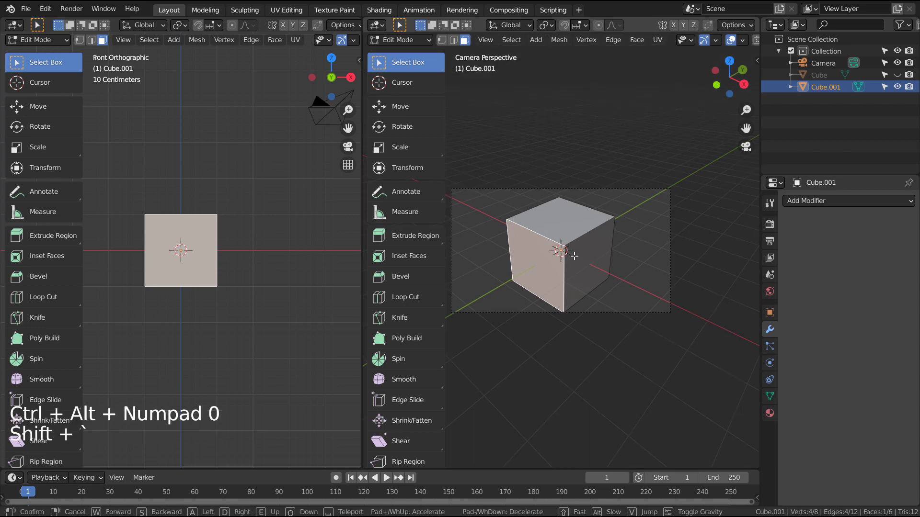
{"action": "left_click", "coordinate": [562, 250]}
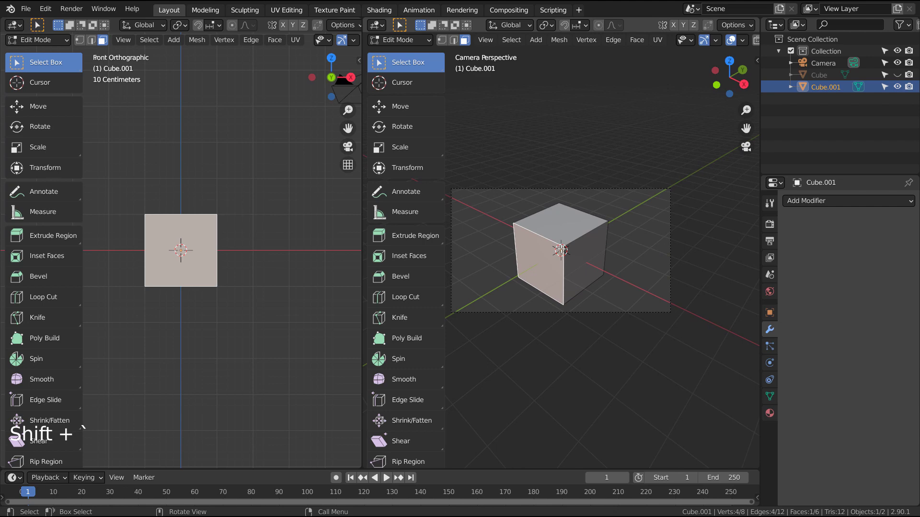
{"action": "key", "text": "Tab"}
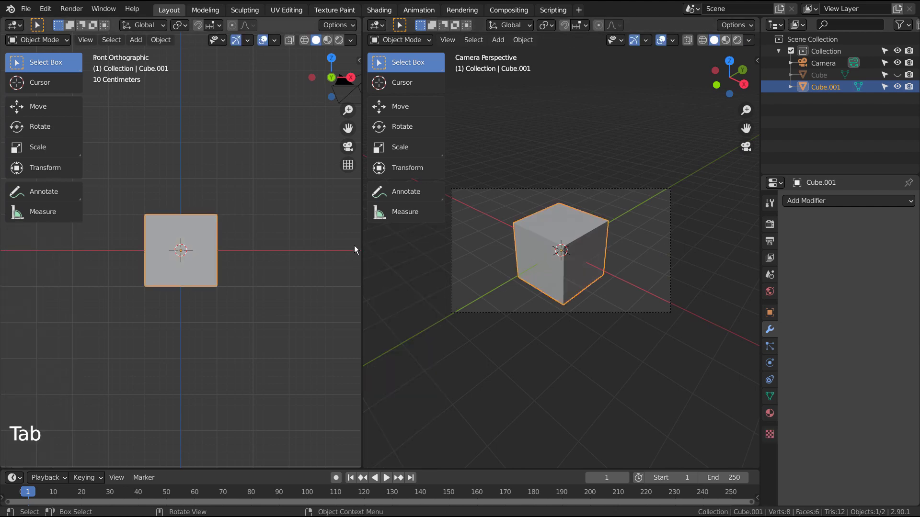
Step: Join the two viewports into one and orbit into a perspective view
{"action": "left_click", "coordinate": [356, 462]}
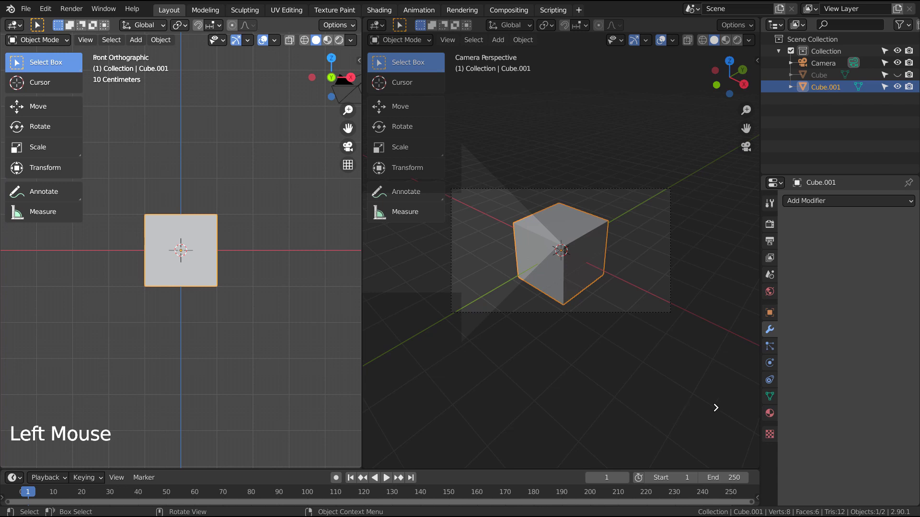
{"action": "left_click", "coordinate": [715, 408]}
{"action": "mouse_move", "coordinate": [592, 290]}
{"action": "middle_mouse_down"}
{"action": "mouse_move", "coordinate": [546, 279]}
{"action": "mouse_move", "coordinate": [521, 301]}
{"action": "middle_mouse_up"}
{"action": "scroll", "coordinate": [507, 300], "scroll_direction": "down", "scroll_amount": 3}
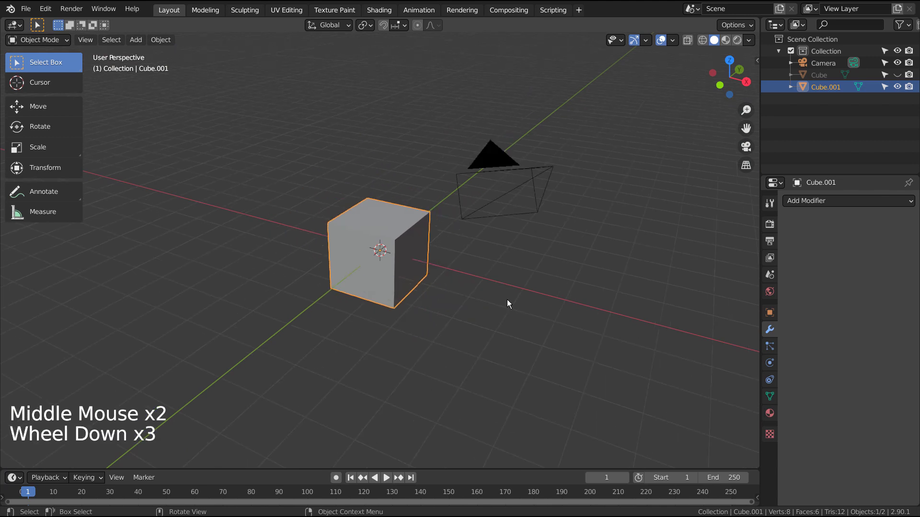
{"action": "key", "text": "Tab"}
{"action": "key", "text": "Tab"}
{"action": "scroll", "coordinate": [417, 272], "scroll_direction": "up", "scroll_amount": 2}
{"action": "scroll", "coordinate": [417, 272], "scroll_direction": "up", "scroll_amount": 3}
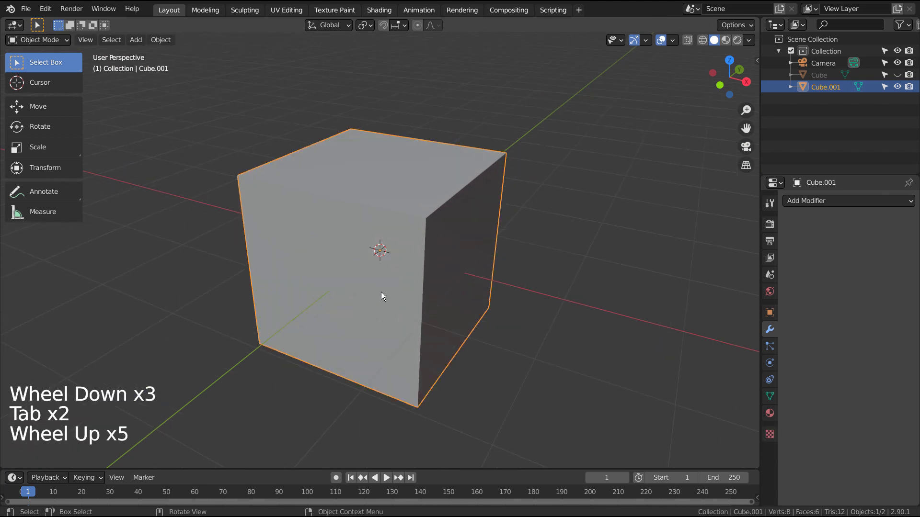
{"action": "mouse_move", "coordinate": [381, 292]}
{"action": "middle_mouse_down"}
{"action": "mouse_move", "coordinate": [493, 280]}
{"action": "mouse_move", "coordinate": [368, 281]}
{"action": "middle_mouse_up"}
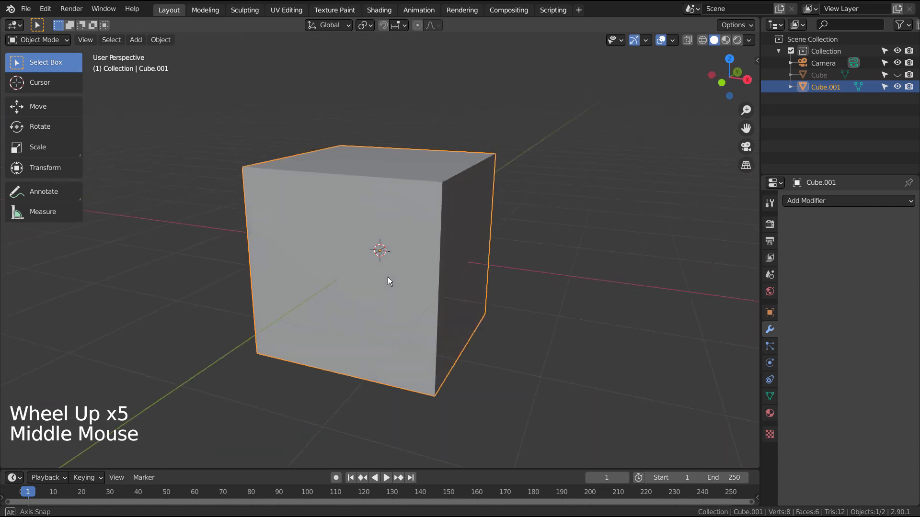
{"action": "left_click", "coordinate": [45, 10]}
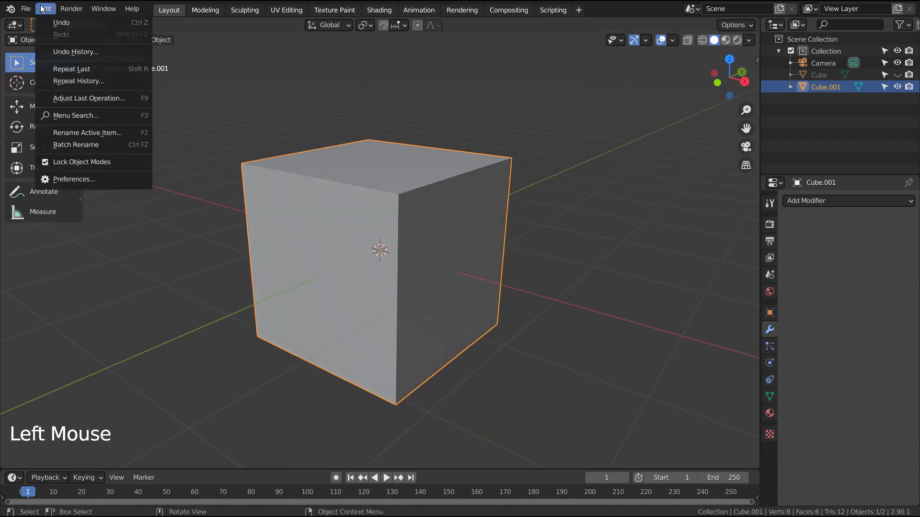
{"action": "left_click", "coordinate": [74, 178]}
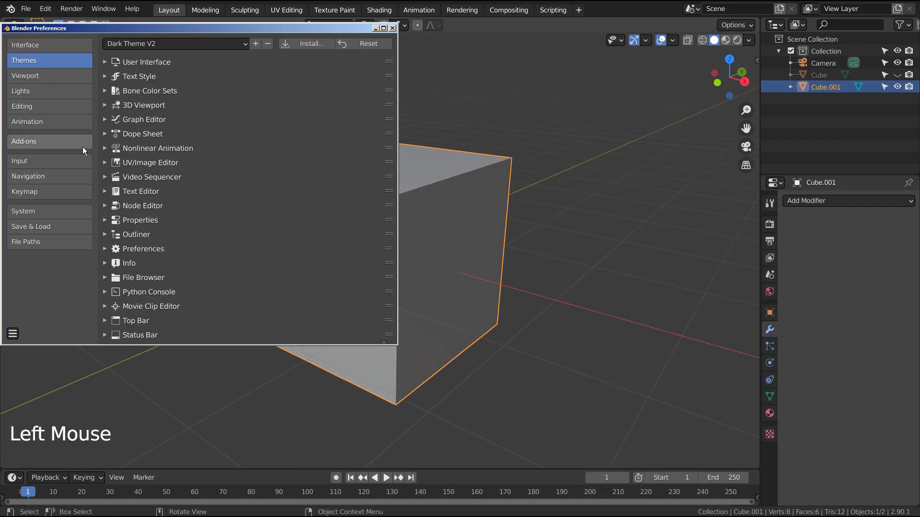
{"action": "left_click", "coordinate": [59, 192]}
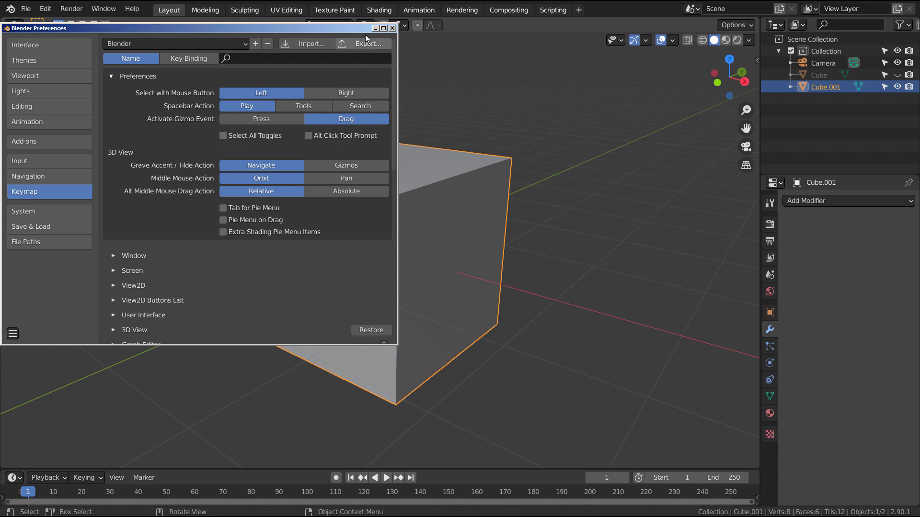
{"action": "left_click", "coordinate": [392, 29]}
Step: Try Quick Smoke via F3 with nothing selected, then select the cube and reopen search
{"action": "left_click", "coordinate": [554, 245]}
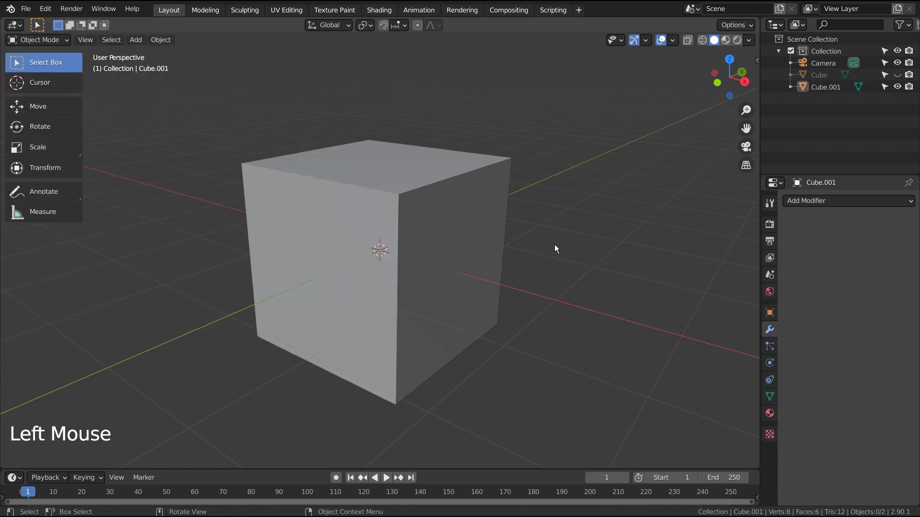
{"action": "scroll", "coordinate": [555, 244], "scroll_direction": "down", "scroll_amount": 3}
{"action": "scroll", "coordinate": [548, 244], "scroll_direction": "down", "scroll_amount": 3}
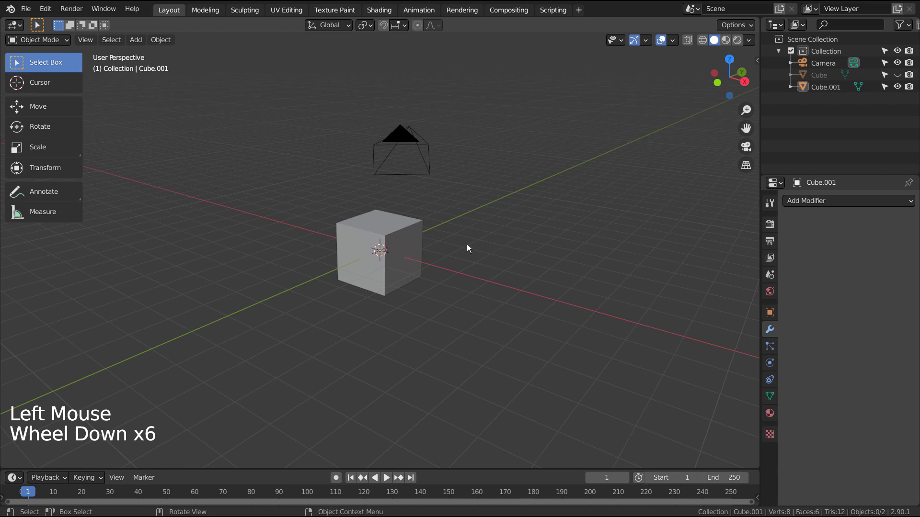
{"action": "key", "text": "F3"}
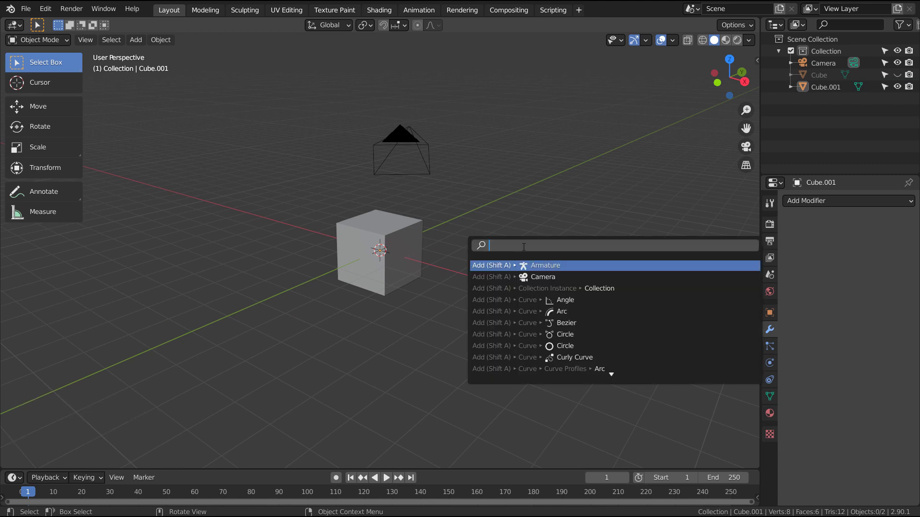
{"action": "type", "text": "quick"}
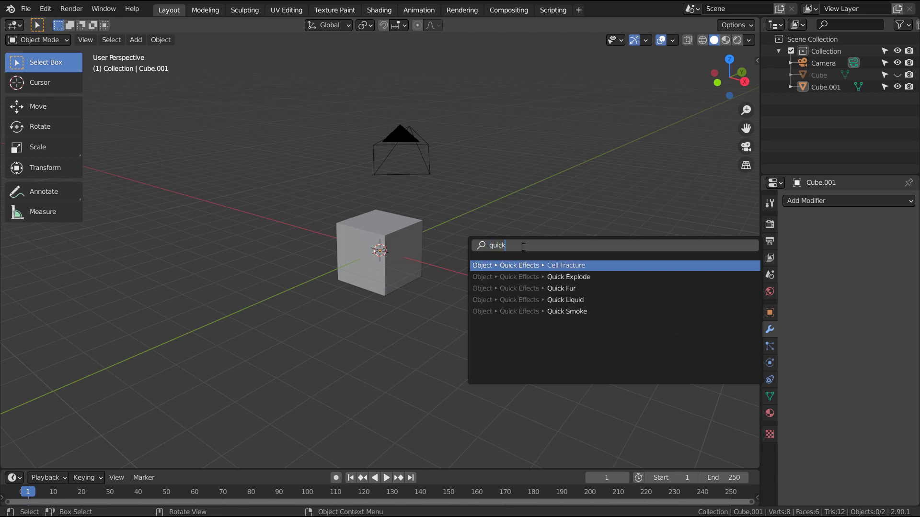
{"action": "left_click", "coordinate": [539, 311]}
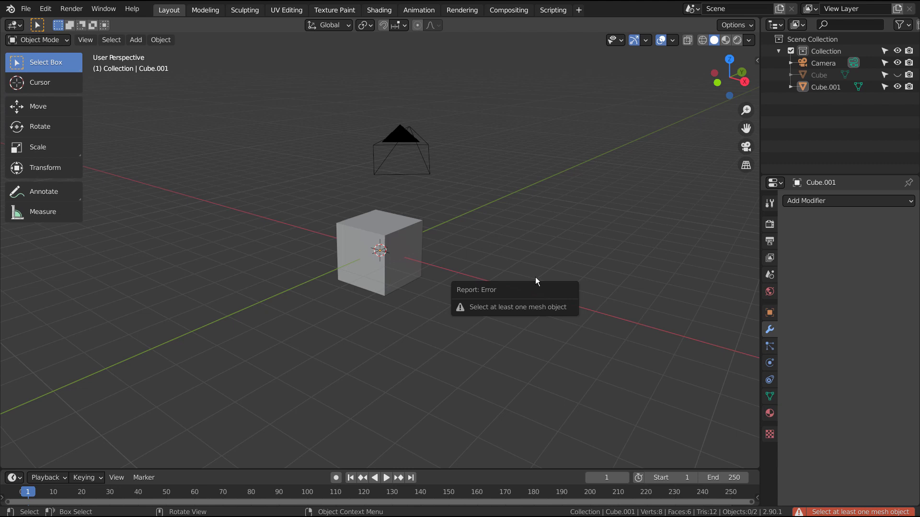
{"action": "left_click", "coordinate": [403, 260]}
{"action": "key", "text": "F3"}
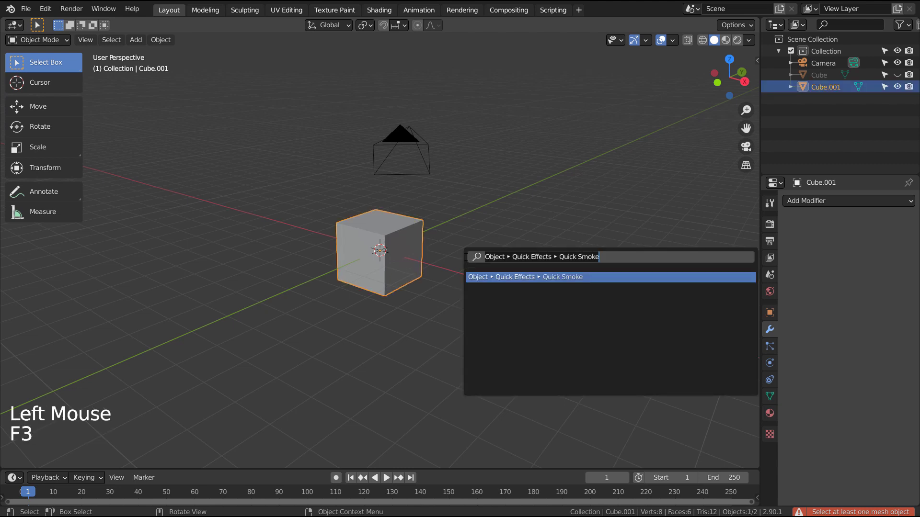
Step: Run Quick Smoke on the cube and play the smoke animation
{"action": "left_click", "coordinate": [507, 278]}
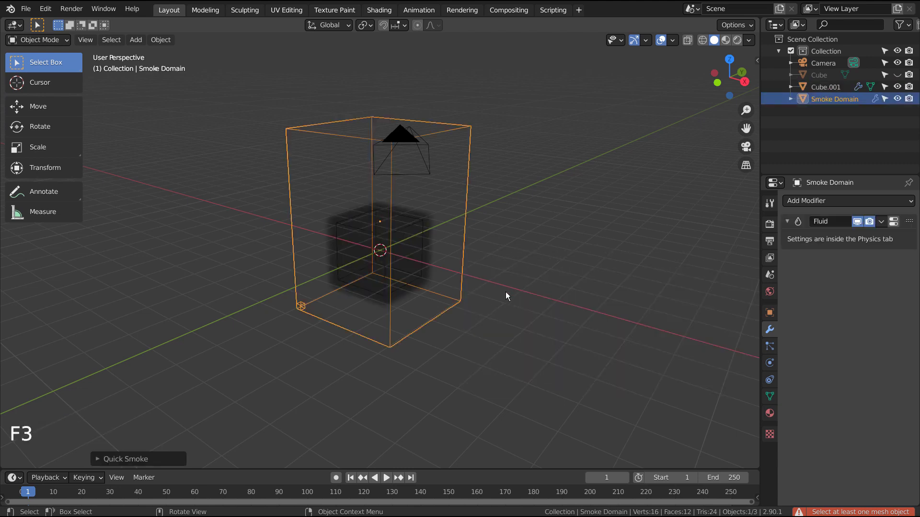
{"action": "middle_click_drag", "start_coordinate": [437, 292], "coordinate": [470, 256]}
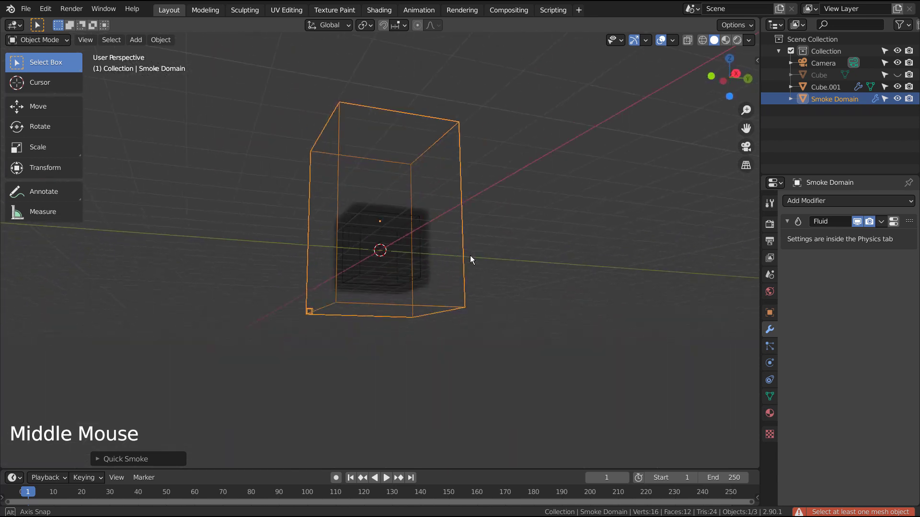
{"action": "left_click", "coordinate": [387, 478]}
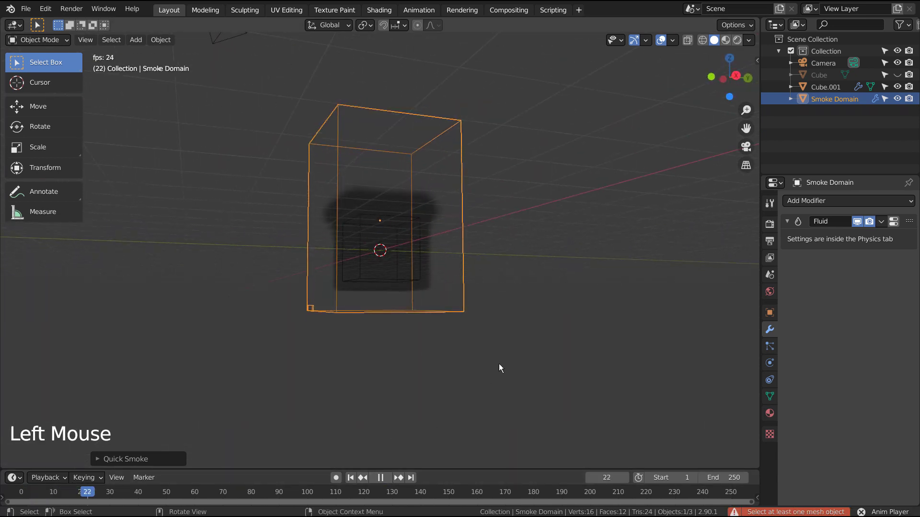
Step: Orbit around the smoke domain and open Edit > Preferences
{"action": "mouse_move", "coordinate": [519, 233]}
{"action": "middle_mouse_down"}
{"action": "mouse_move", "coordinate": [532, 276]}
{"action": "mouse_move", "coordinate": [661, 95]}
{"action": "middle_mouse_up"}
{"action": "mouse_move", "coordinate": [449, 302]}
{"action": "middle_mouse_down"}
{"action": "mouse_move", "coordinate": [584, 312]}
{"action": "mouse_move", "coordinate": [527, 330]}
{"action": "middle_mouse_up"}
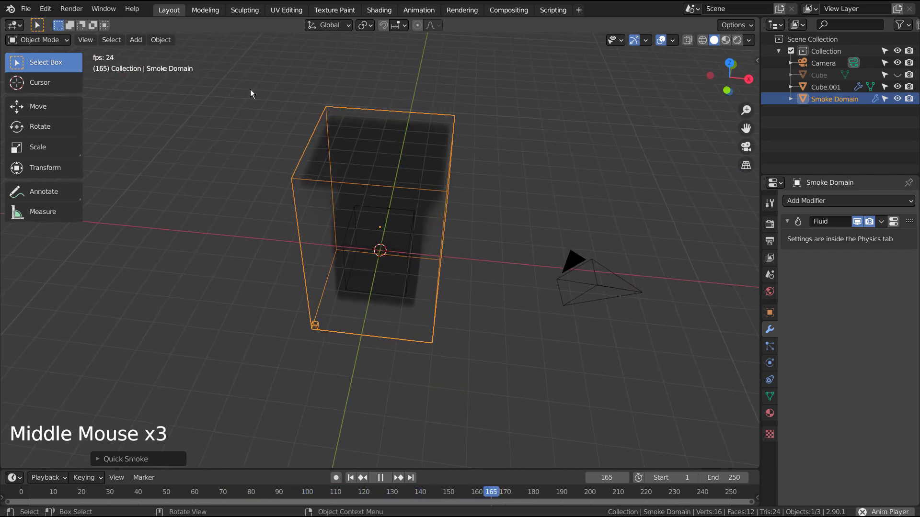
{"action": "left_click", "coordinate": [45, 9]}
{"action": "left_click", "coordinate": [101, 180]}
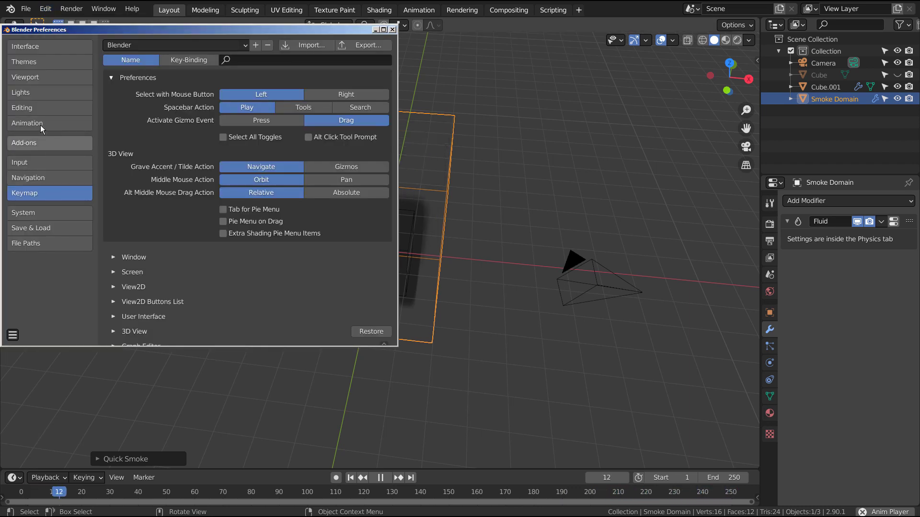
Step: Apply the Blender Light theme preset and close Preferences
{"action": "left_click", "coordinate": [45, 64]}
{"action": "left_click", "coordinate": [202, 46]}
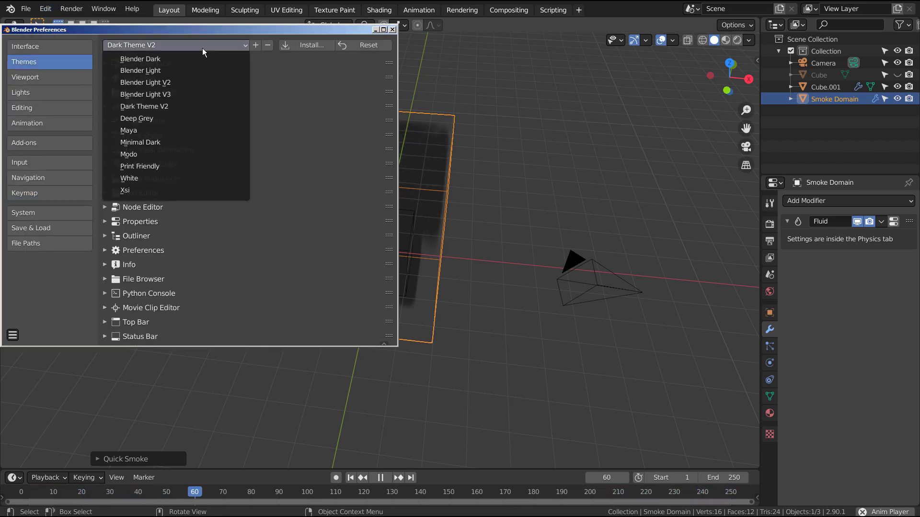
{"action": "left_click", "coordinate": [140, 70]}
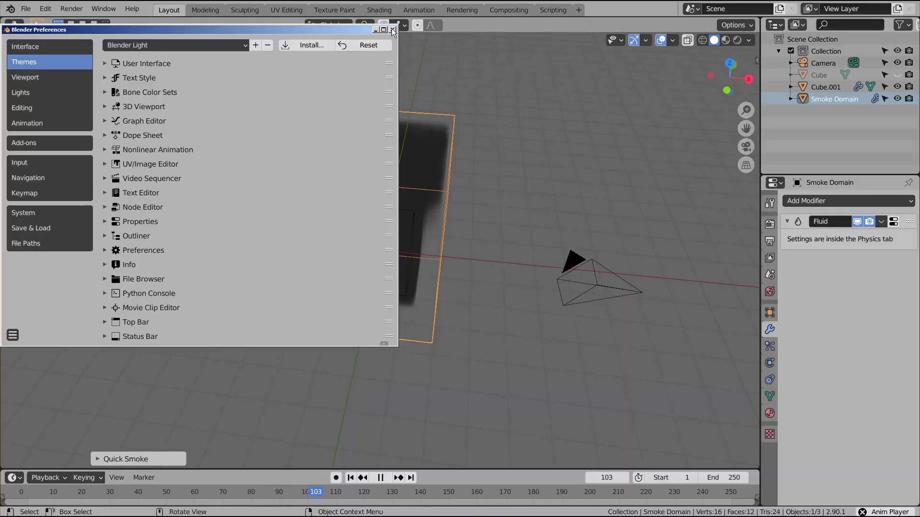
{"action": "left_click", "coordinate": [393, 30]}
Step: Replay and pause the smoke, then undo the smoke setup with Ctrl+Z
{"action": "mouse_move", "coordinate": [531, 240]}
{"action": "middle_mouse_down"}
{"action": "mouse_move", "coordinate": [471, 229]}
{"action": "mouse_move", "coordinate": [446, 244]}
{"action": "middle_mouse_up"}
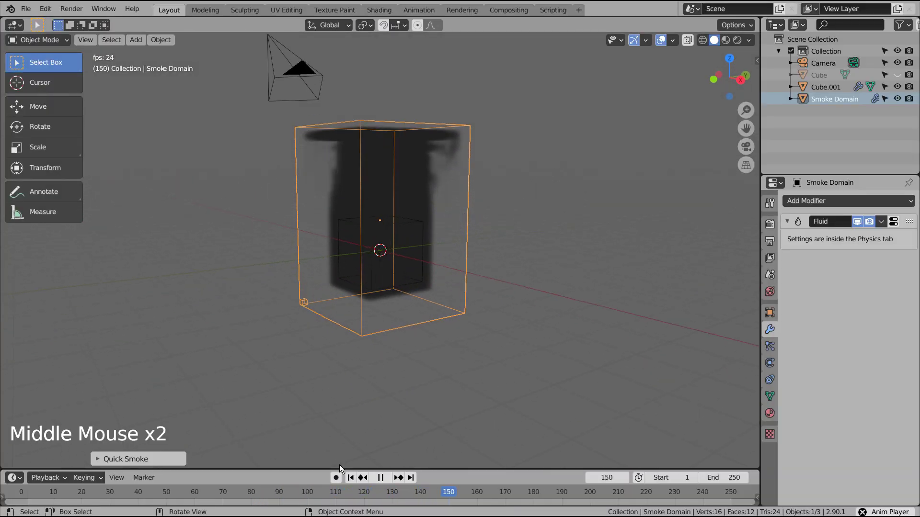
{"action": "left_click", "coordinate": [349, 478]}
{"action": "left_click", "coordinate": [388, 477]}
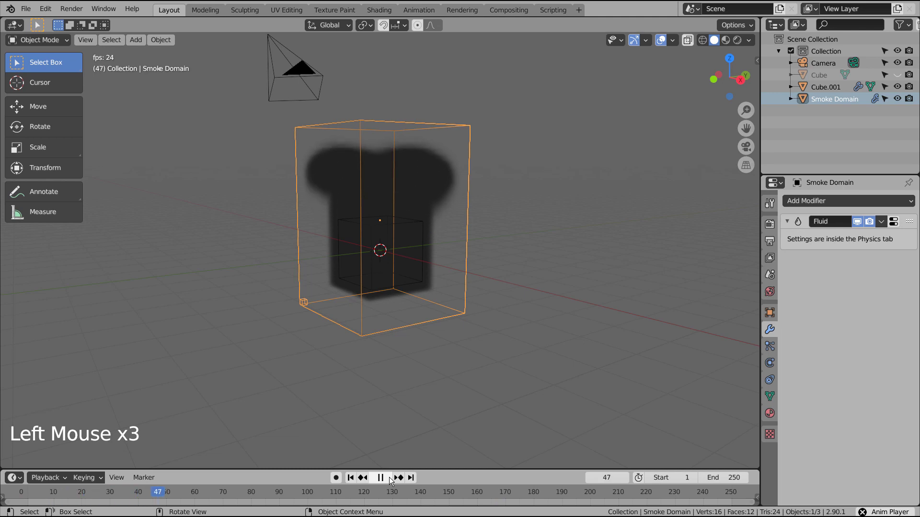
{"action": "left_click", "coordinate": [389, 477]}
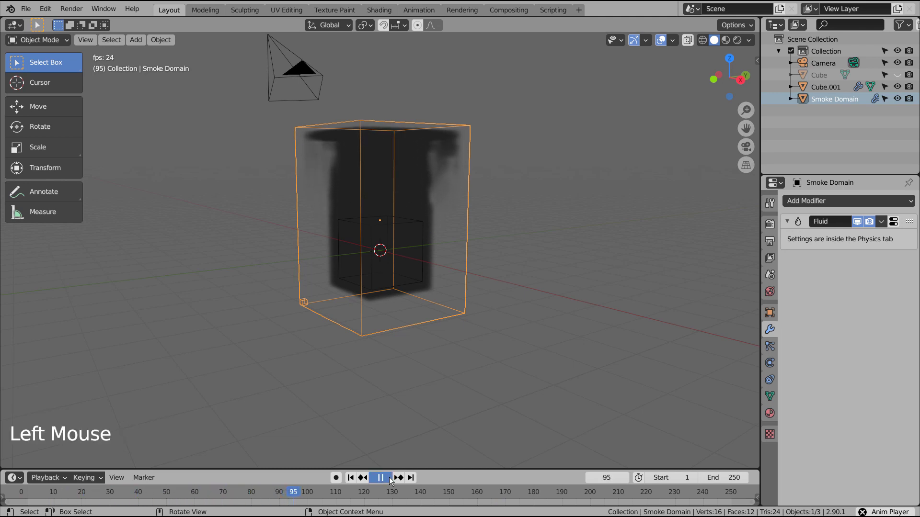
{"action": "key", "text": "Tab"}
{"action": "key", "text": "Tab"}
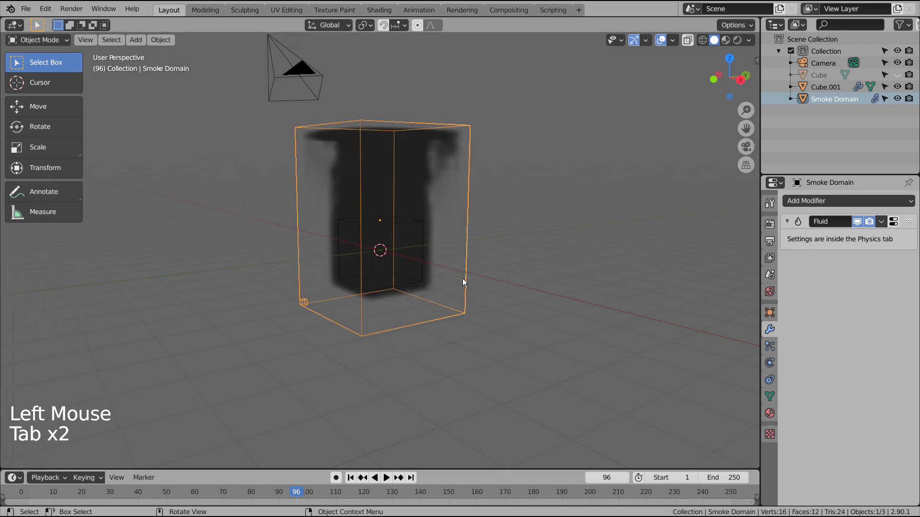
{"action": "key", "text": "ctrl+z"}
{"action": "key", "text": "ctrl+z"}
{"action": "key", "text": "ctrl+z"}
{"action": "key", "text": "ctrl+z"}
{"action": "key", "text": "ctrl+z"}
{"action": "key", "text": "ctrl+z"}
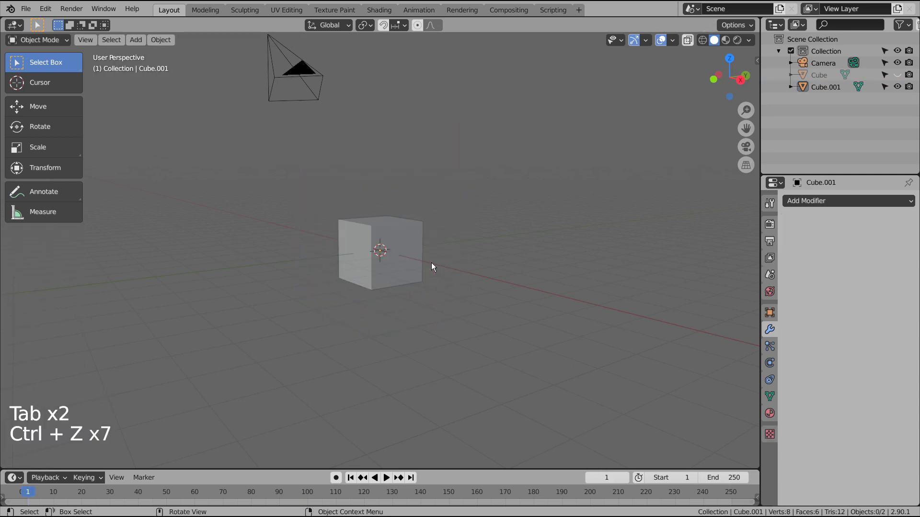
Step: Select the cube, select all its faces in Edit Mode, then return to Object Mode
{"action": "left_click", "coordinate": [396, 245]}
{"action": "scroll", "coordinate": [396, 267], "scroll_direction": "up", "scroll_amount": 1}
{"action": "scroll", "coordinate": [396, 266], "scroll_direction": "up", "scroll_amount": 4}
{"action": "middle_click_drag", "start_coordinate": [395, 266], "coordinate": [411, 280]}
{"action": "key", "text": "Tab"}
{"action": "key", "text": "a"}
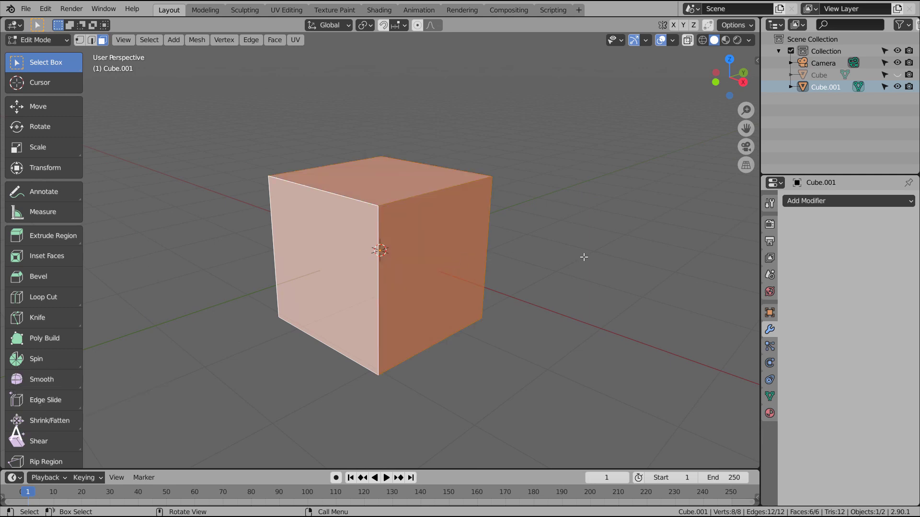
{"action": "key", "text": "Tab"}
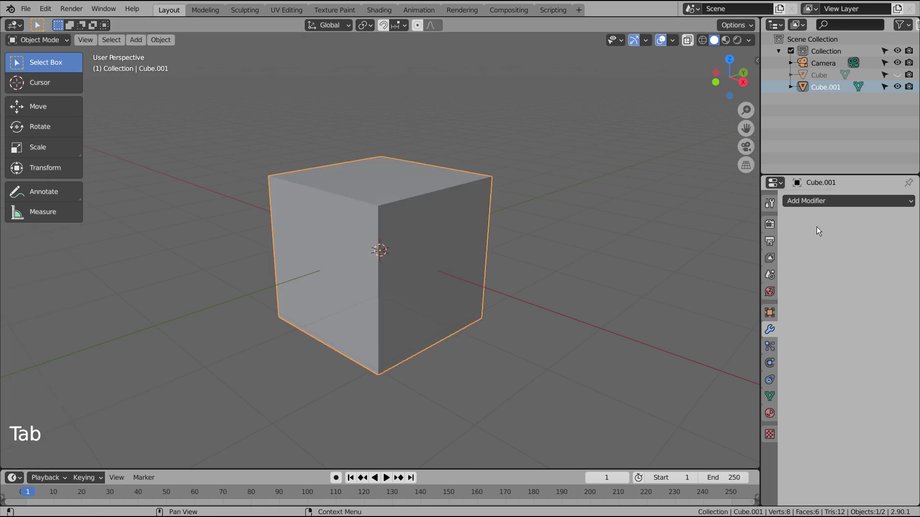
Step: Add a Subdivision Surface modifier to the cube, then remove it again
{"action": "left_click", "coordinate": [820, 199]}
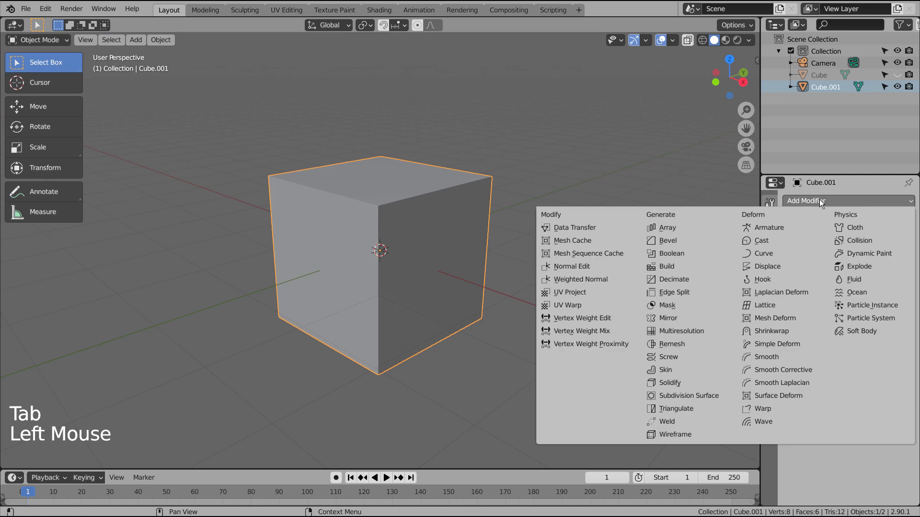
{"action": "left_click", "coordinate": [705, 398]}
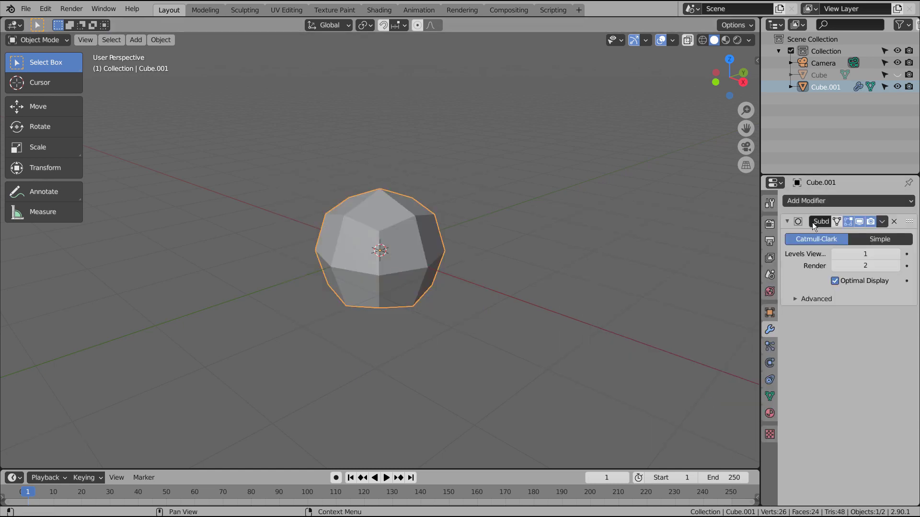
{"action": "left_click", "coordinate": [894, 221]}
Step: Subdivide the cube's mesh in Edit Mode using the right-click Subdivide command
{"action": "key", "text": "Tab"}
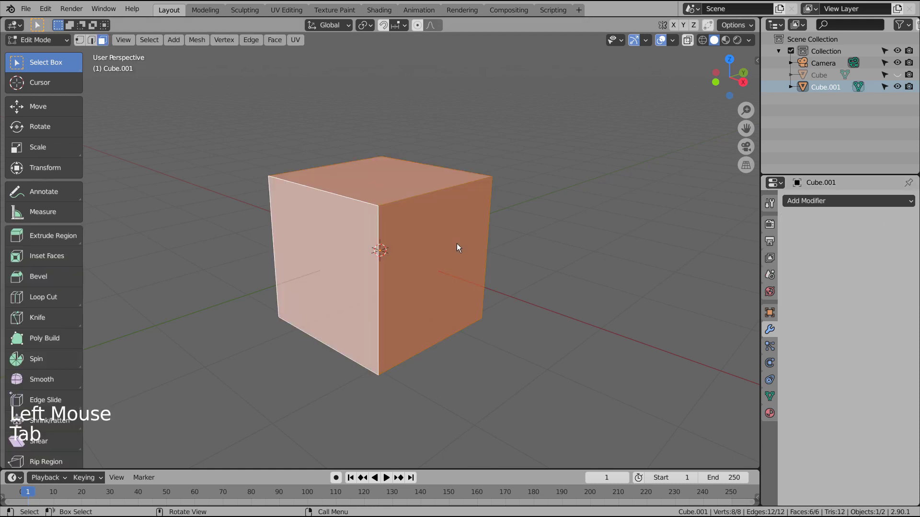
{"action": "right_click", "coordinate": [456, 244]}
{"action": "mouse_move", "coordinate": [405, 213]}
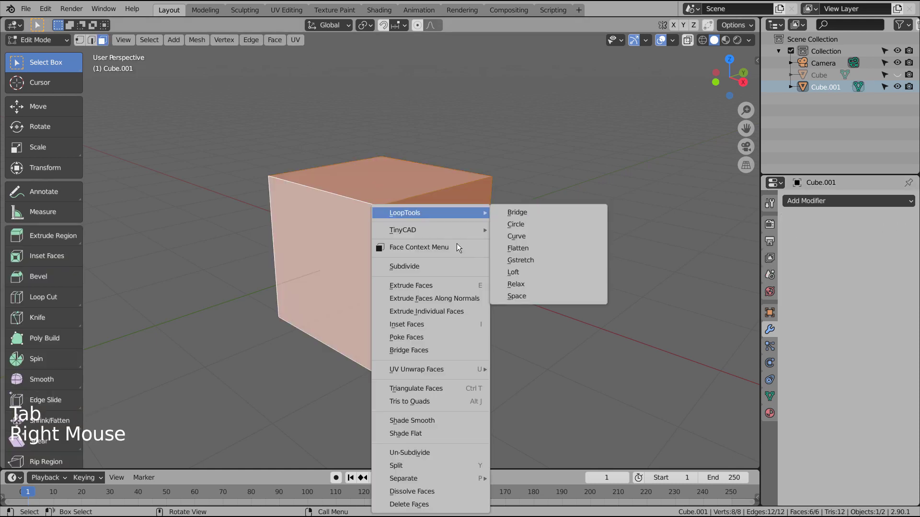
{"action": "left_click", "coordinate": [404, 266]}
{"action": "mouse_move", "coordinate": [456, 244]}
{"action": "middle_mouse_down"}
{"action": "mouse_move", "coordinate": [424, 362]}
{"action": "mouse_move", "coordinate": [594, 227]}
{"action": "mouse_move", "coordinate": [467, 316]}
{"action": "middle_mouse_up"}
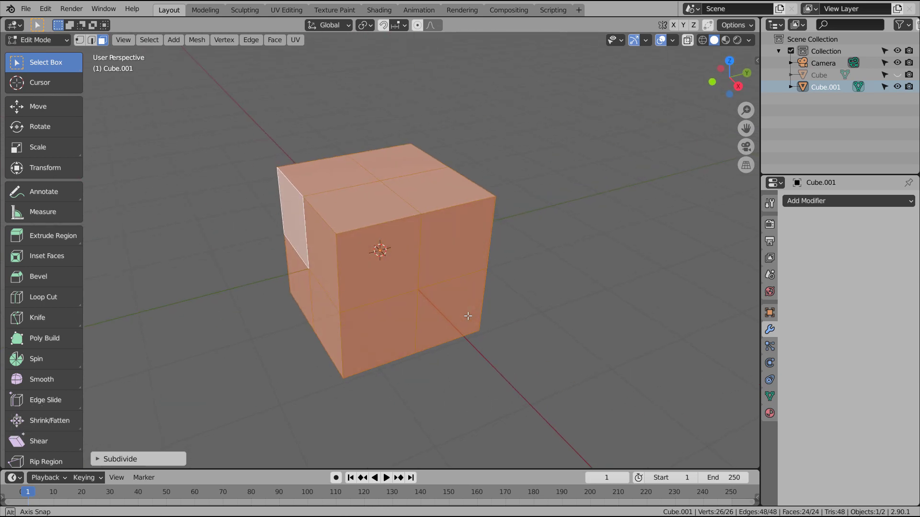
Step: In the Subdivide panel, set Smoothness to 1.000 and Number of Cuts to 3
{"action": "left_click", "coordinate": [154, 453]}
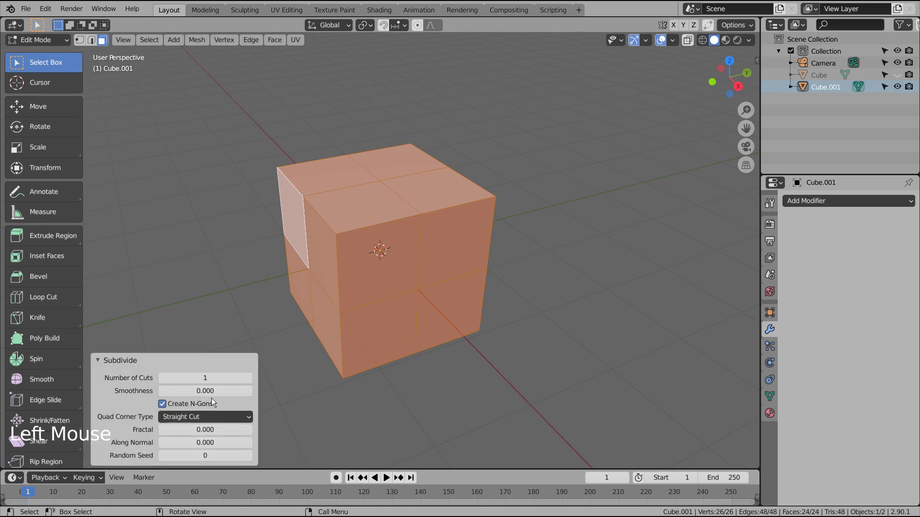
{"action": "mouse_move", "coordinate": [187, 392]}
{"action": "left_mouse_down"}
{"action": "mouse_move", "coordinate": [216, 392]}
{"action": "mouse_move", "coordinate": [165, 391]}
{"action": "left_mouse_up"}
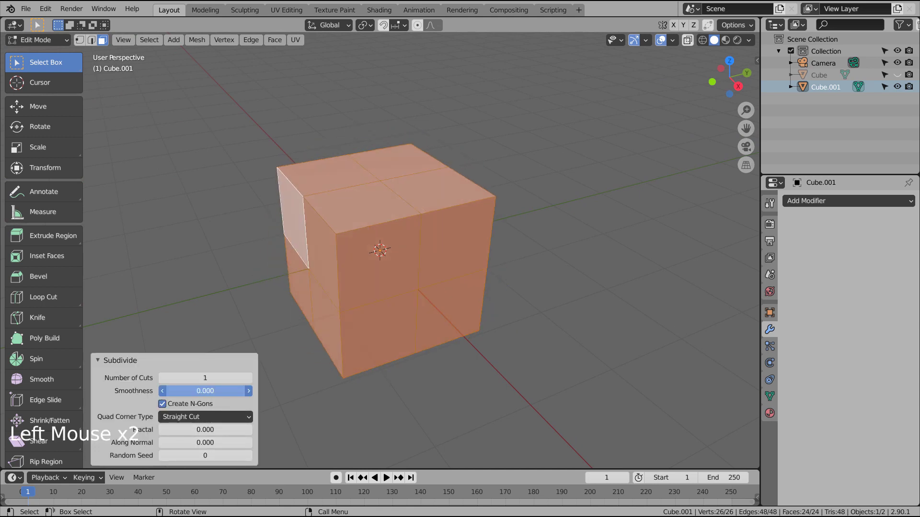
{"action": "double_click", "coordinate": [204, 391]}
{"action": "type", "text": "1.000"}
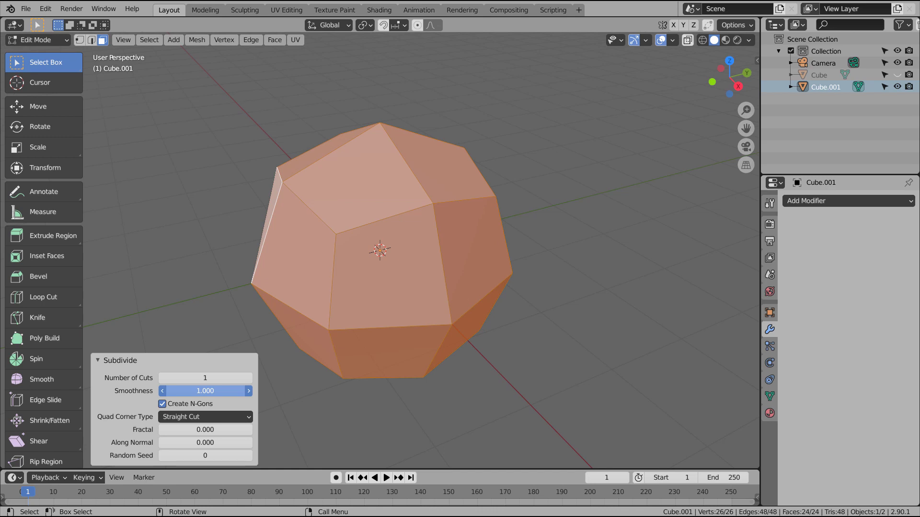
{"action": "left_click", "coordinate": [248, 378]}
{"action": "left_click", "coordinate": [248, 378]}
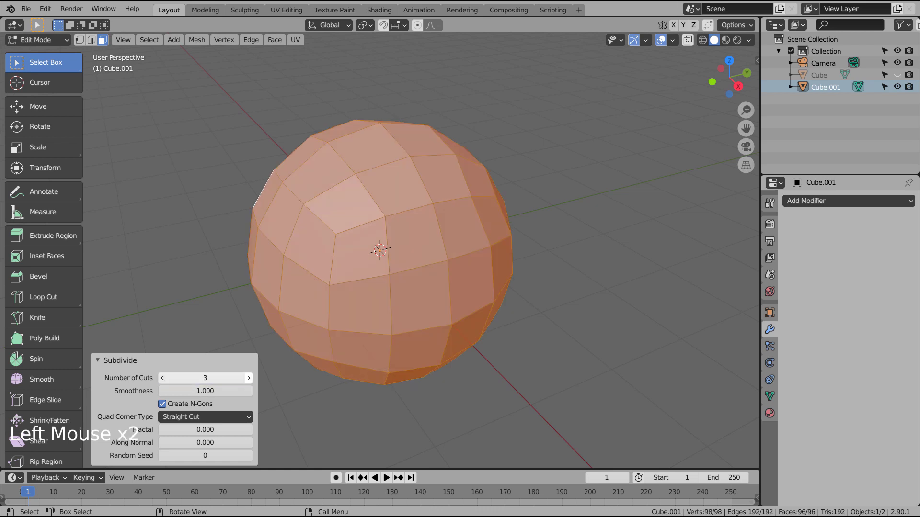
{"action": "left_click", "coordinate": [162, 379]}
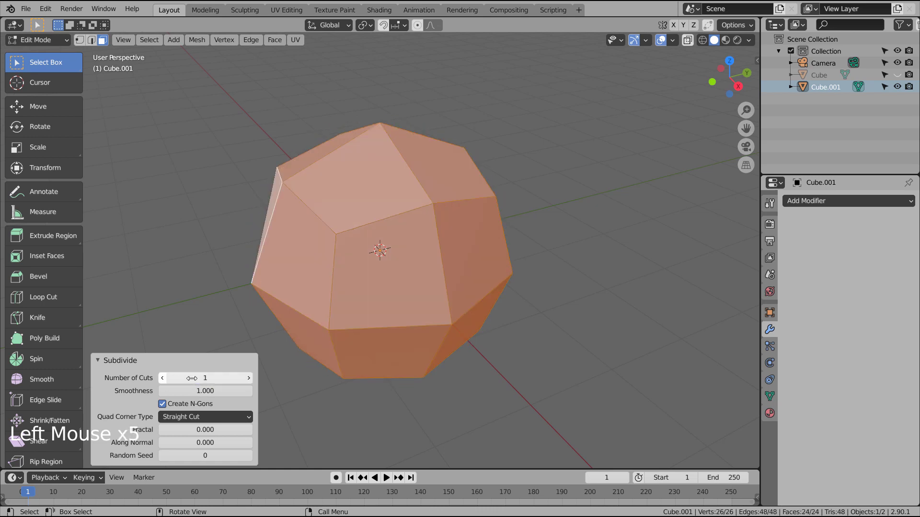
{"action": "left_click", "coordinate": [250, 378]}
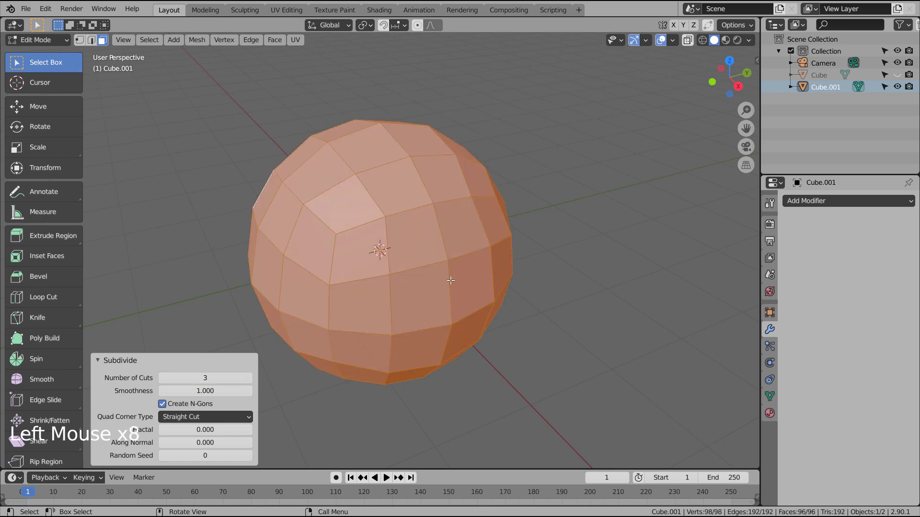
{"action": "mouse_move", "coordinate": [450, 280]}
{"action": "middle_mouse_down"}
{"action": "mouse_move", "coordinate": [431, 258]}
{"action": "mouse_move", "coordinate": [540, 180]}
{"action": "mouse_move", "coordinate": [487, 239]}
{"action": "mouse_move", "coordinate": [453, 257]}
{"action": "middle_mouse_up"}
Step: Back in Object Mode, add a level-1 subdivision with Ctrl+1 and shade the sphere smooth
{"action": "key", "text": "Tab"}
{"action": "key", "text": "ctrl+1"}
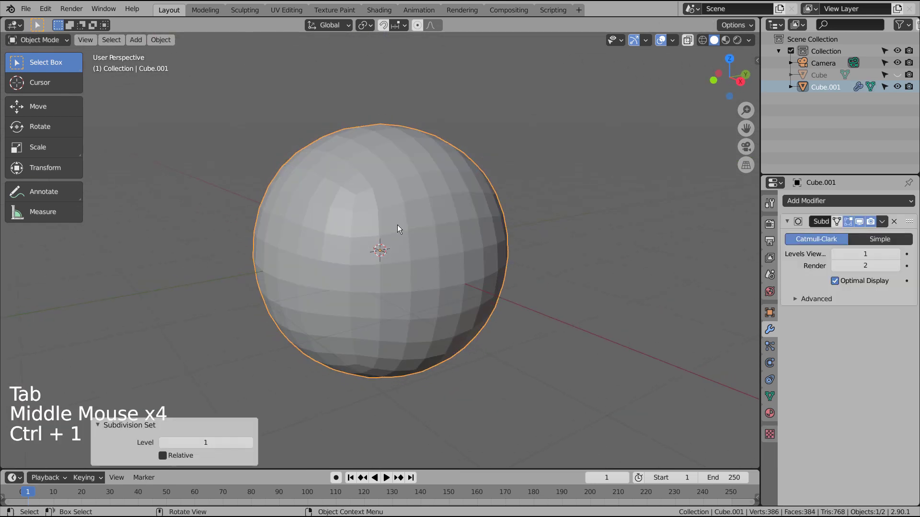
{"action": "right_click", "coordinate": [397, 226]}
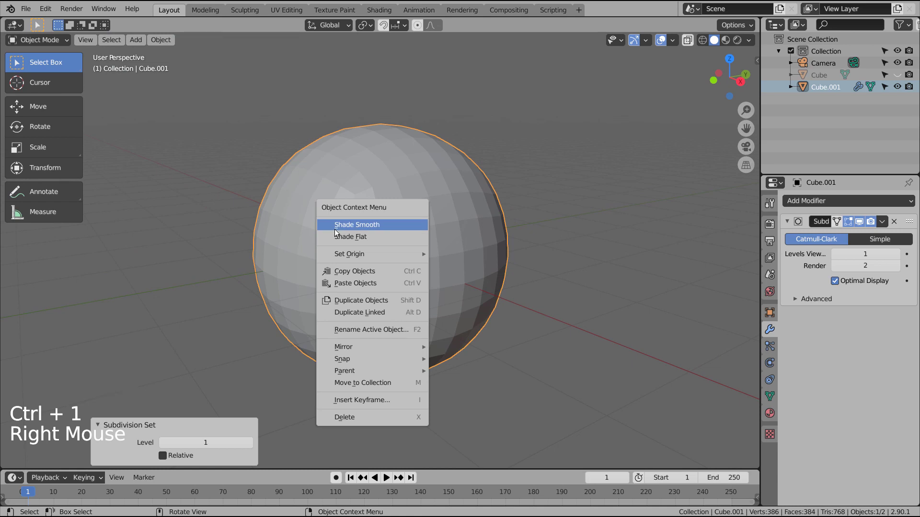
{"action": "left_click", "coordinate": [397, 225]}
{"action": "mouse_move", "coordinate": [396, 246]}
{"action": "middle_mouse_down"}
{"action": "mouse_move", "coordinate": [470, 166]}
{"action": "mouse_move", "coordinate": [414, 271]}
{"action": "mouse_move", "coordinate": [422, 218]}
{"action": "middle_mouse_up"}
Step: Delete the sphere and bring up the Shift+A mesh list in the empty scene
{"action": "left_click", "coordinate": [423, 218]}
{"action": "key", "text": "x"}
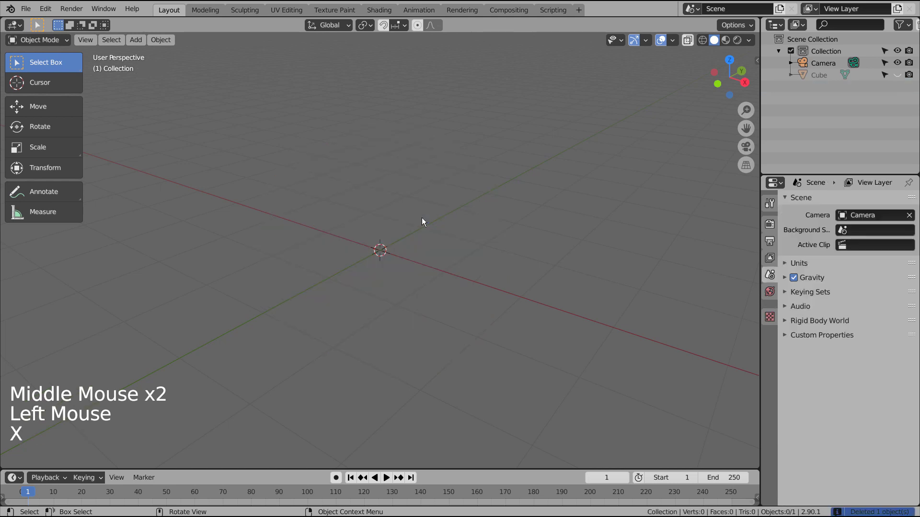
{"action": "scroll", "coordinate": [429, 230], "scroll_direction": "down", "scroll_amount": 2}
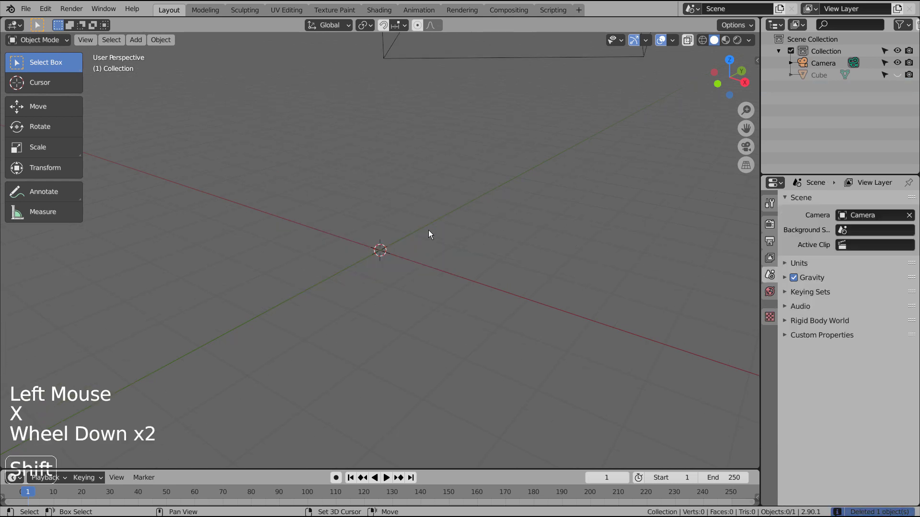
{"action": "key", "text": "shift+a"}
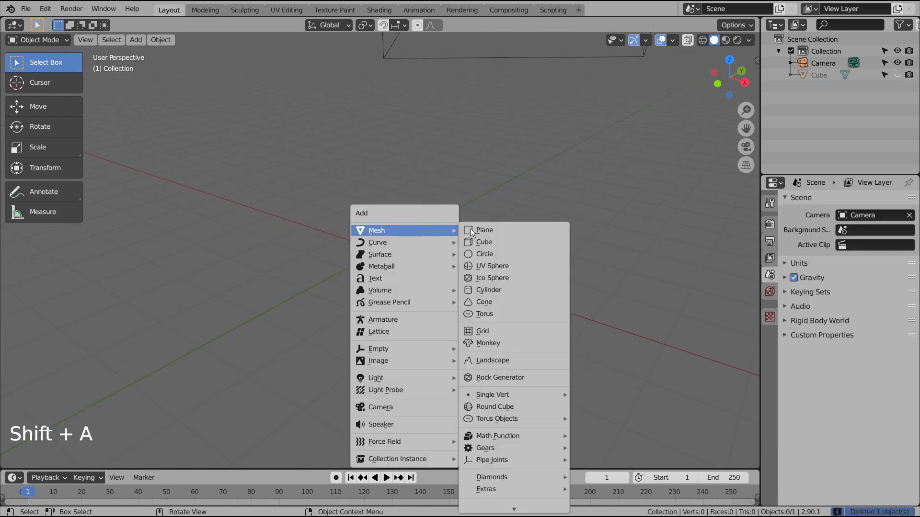